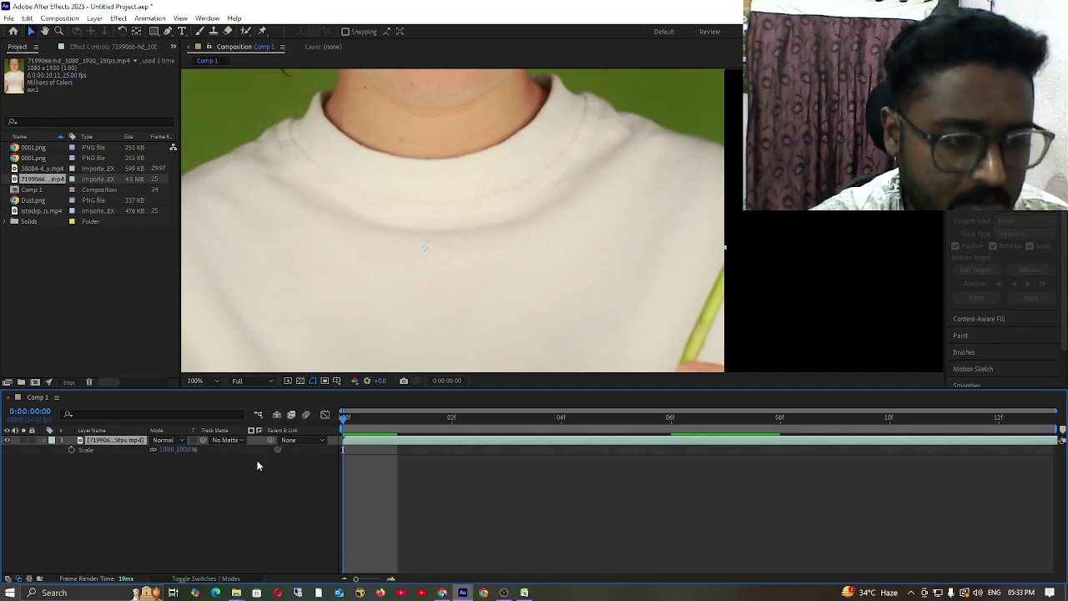
Scale the 7199066 video layer down to 41% so her face fits inside the composition frame
drag(187, 451, 159, 460)
scroll(493, 159, up, 1)
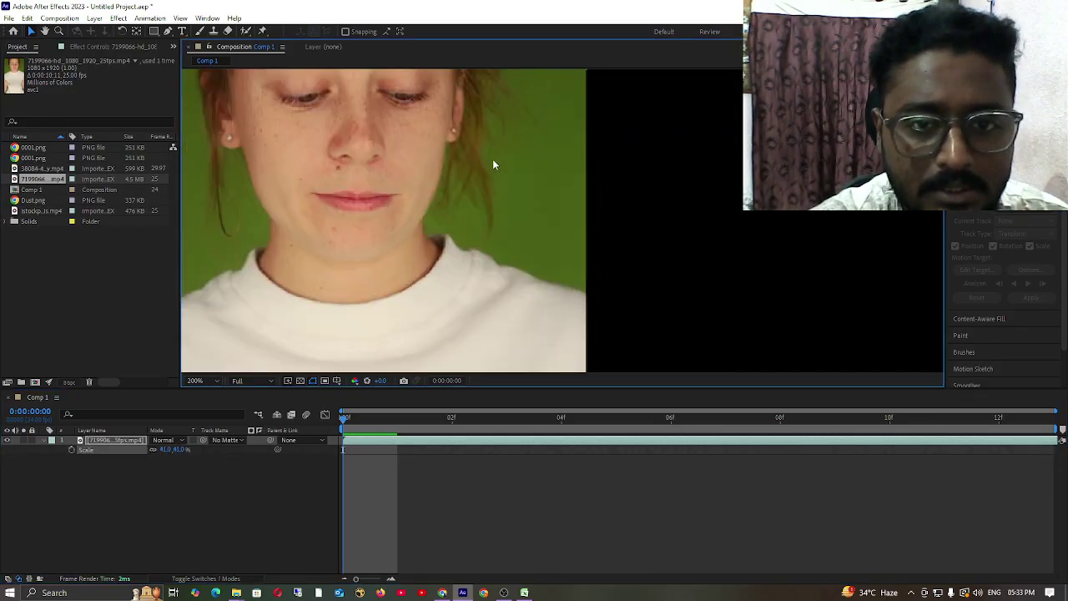
click(162, 534)
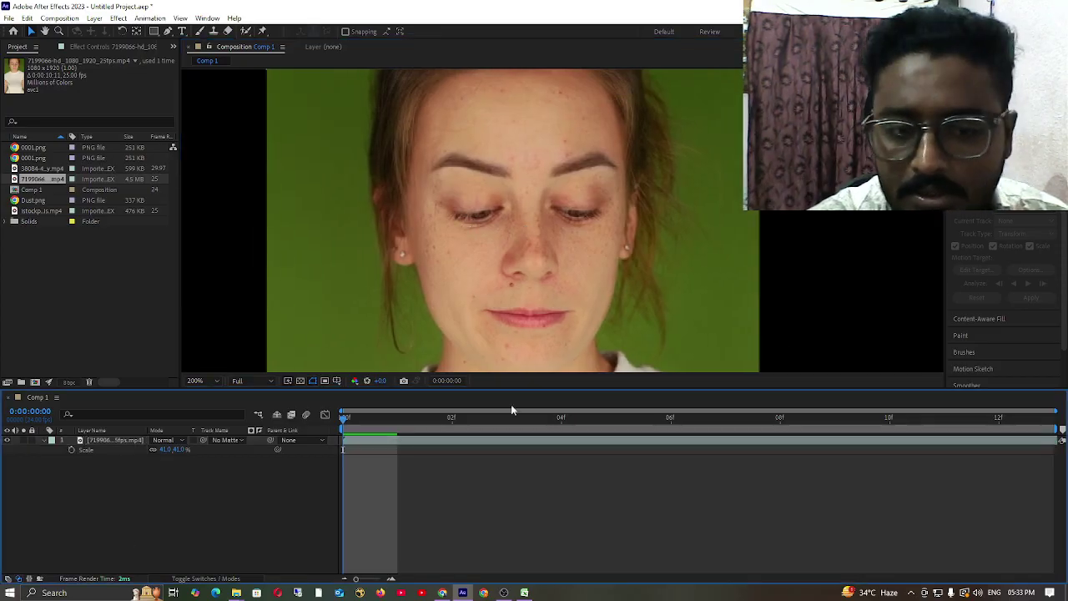
Extend Comp 1's duration to about two and a half seconds and preview the playback
click(59, 17)
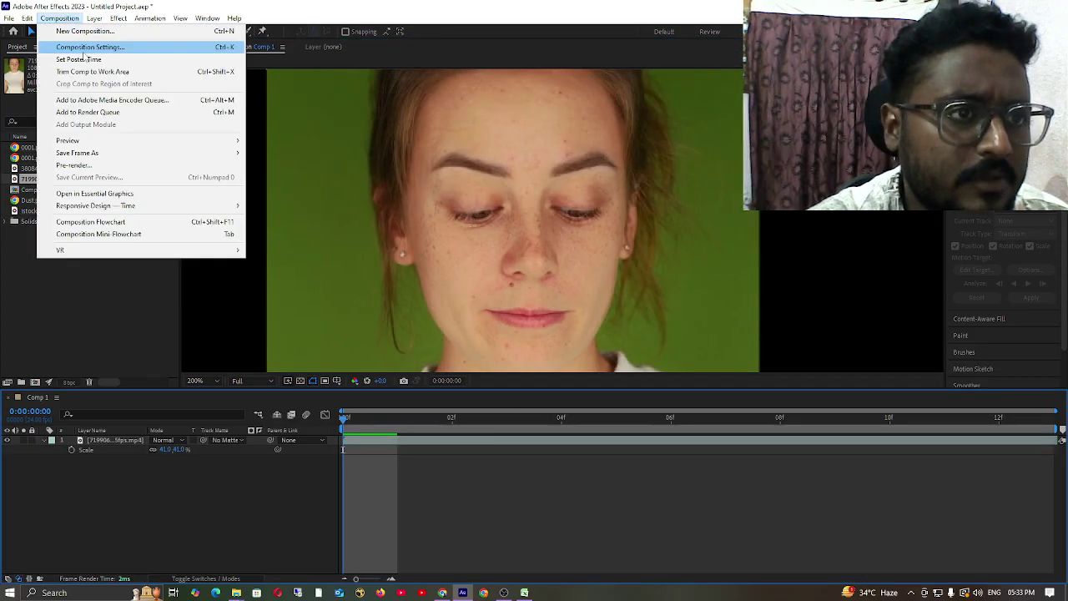
click(92, 45)
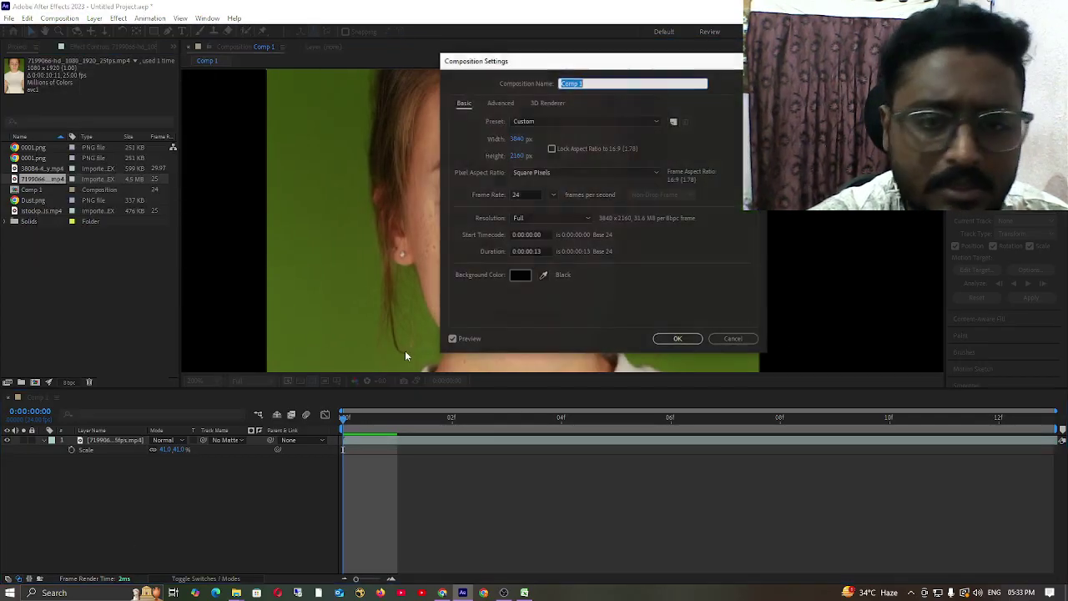
click(546, 252)
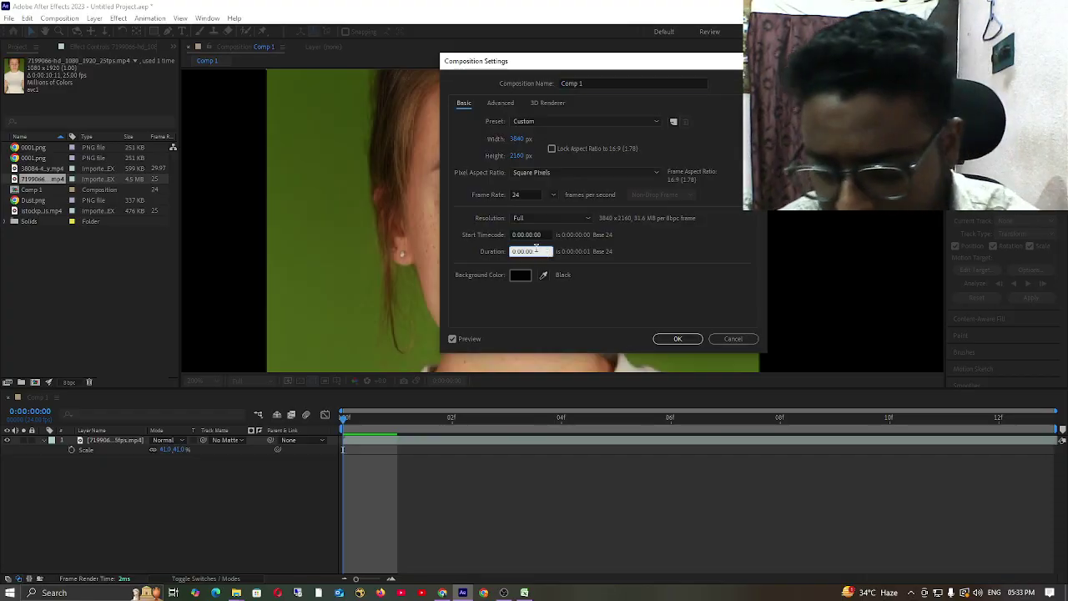
key(Return)
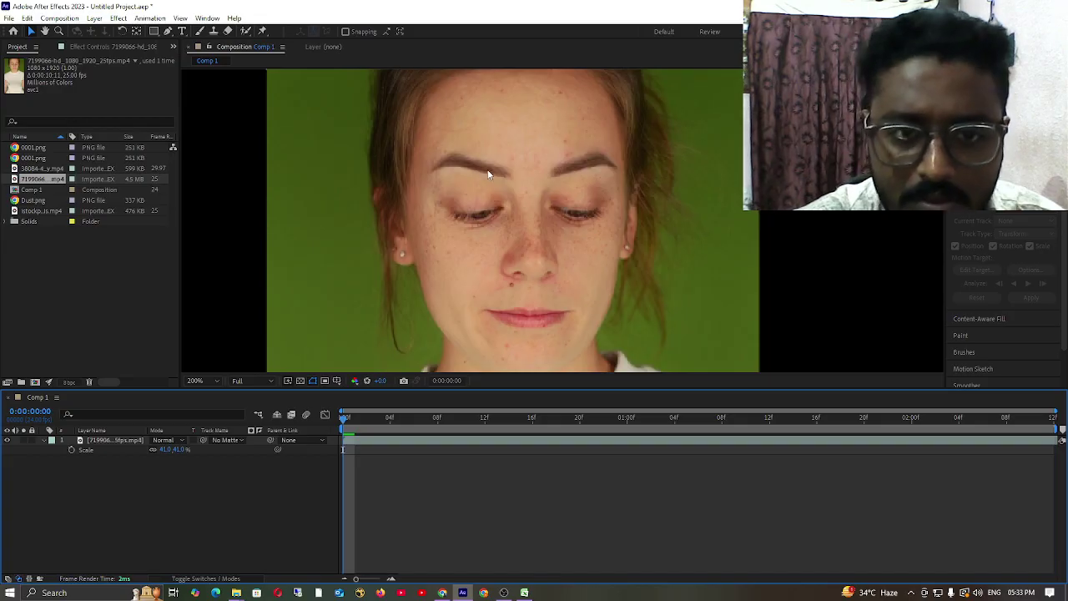
key(space)
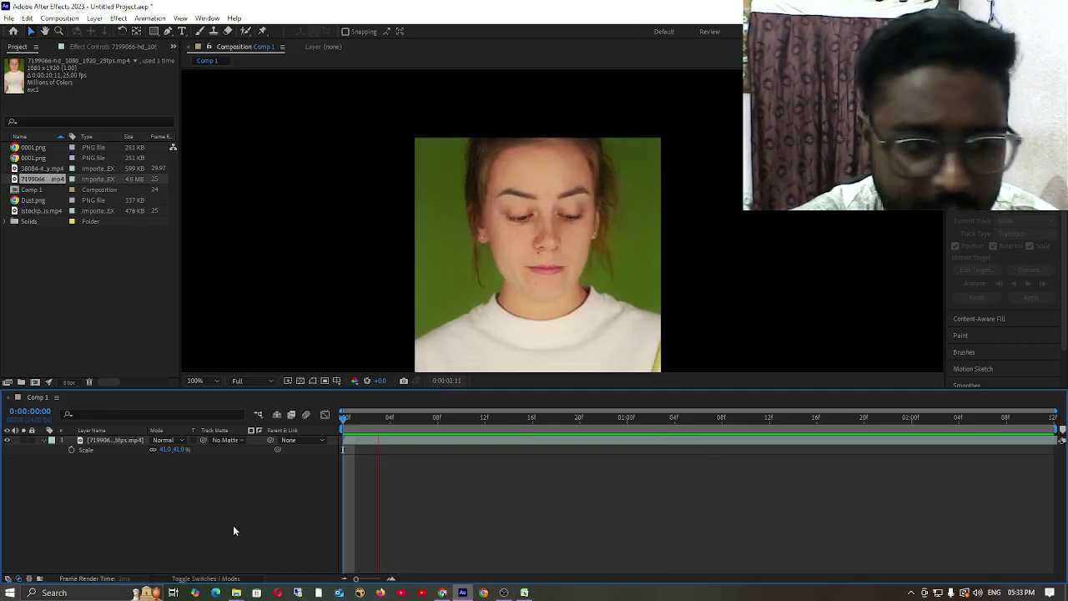
key(space)
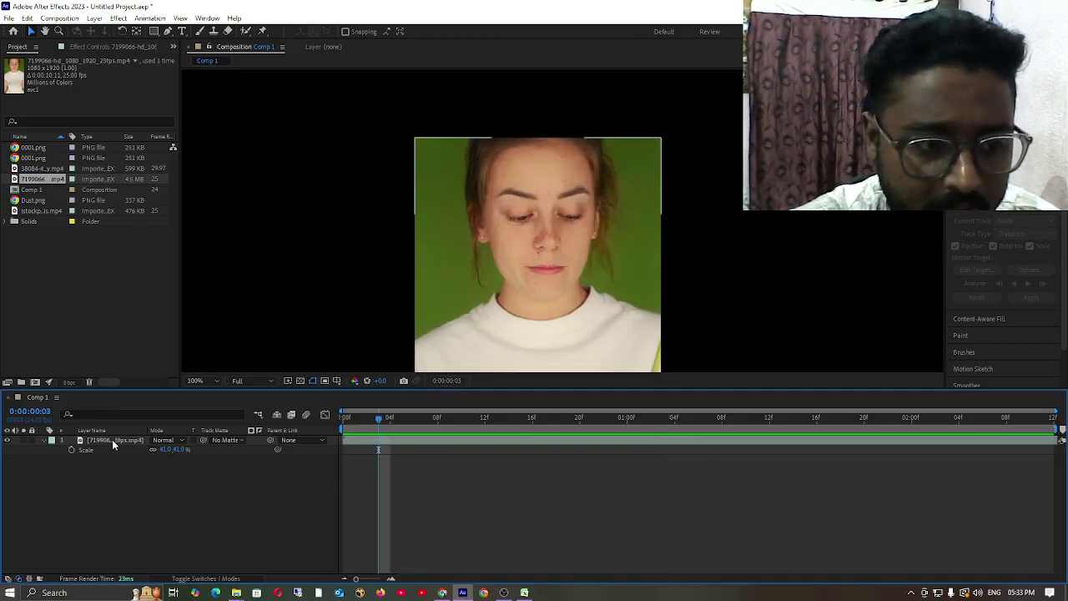
Apply the Curves effect to the 7199066 video layer
click(114, 443)
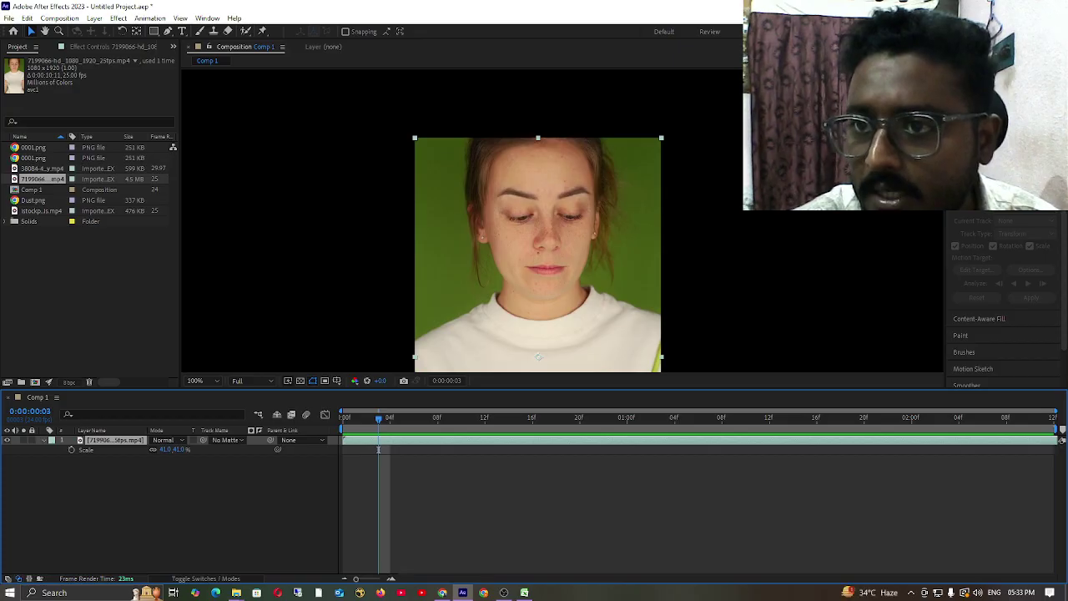
key(ctrl+5)
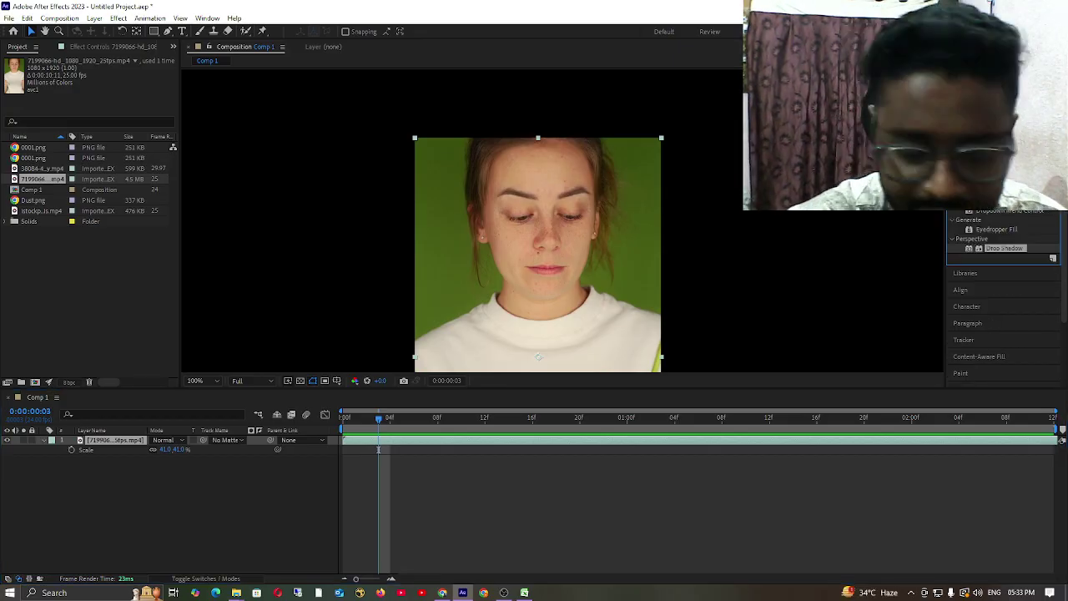
key(BackSpace)
key(BackSpace)
key(BackSpace)
key(BackSpace)
text(c)
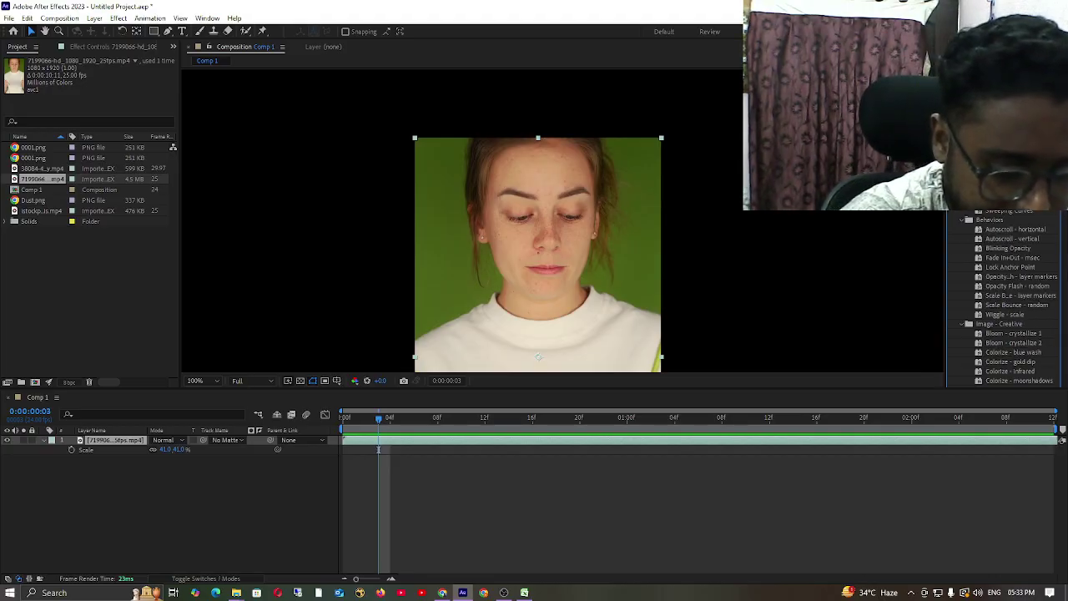
key(ctrl+5)
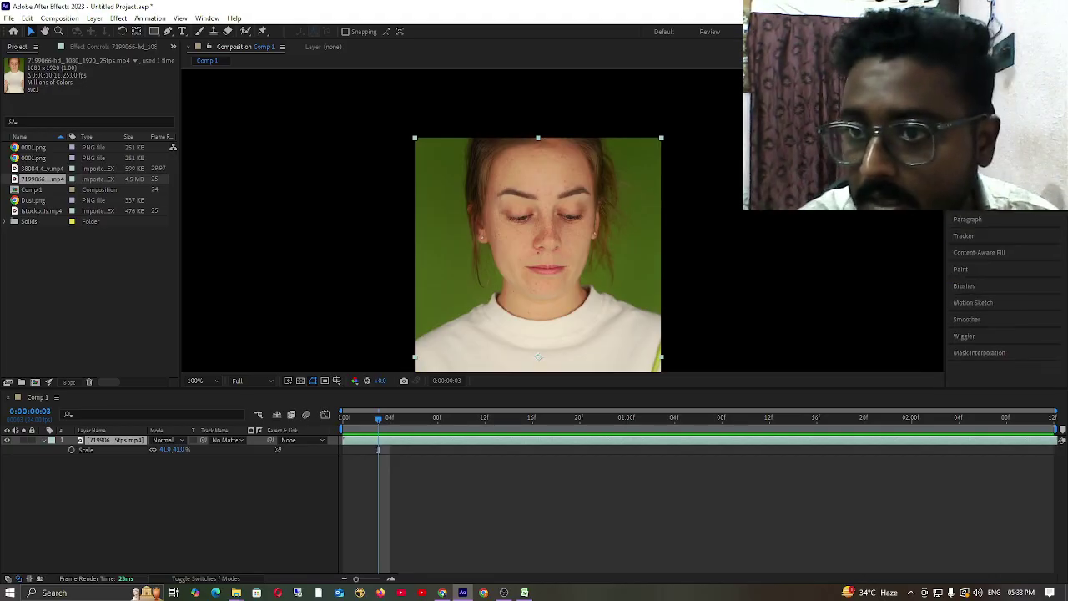
key(ctrl+alt+shift+e)
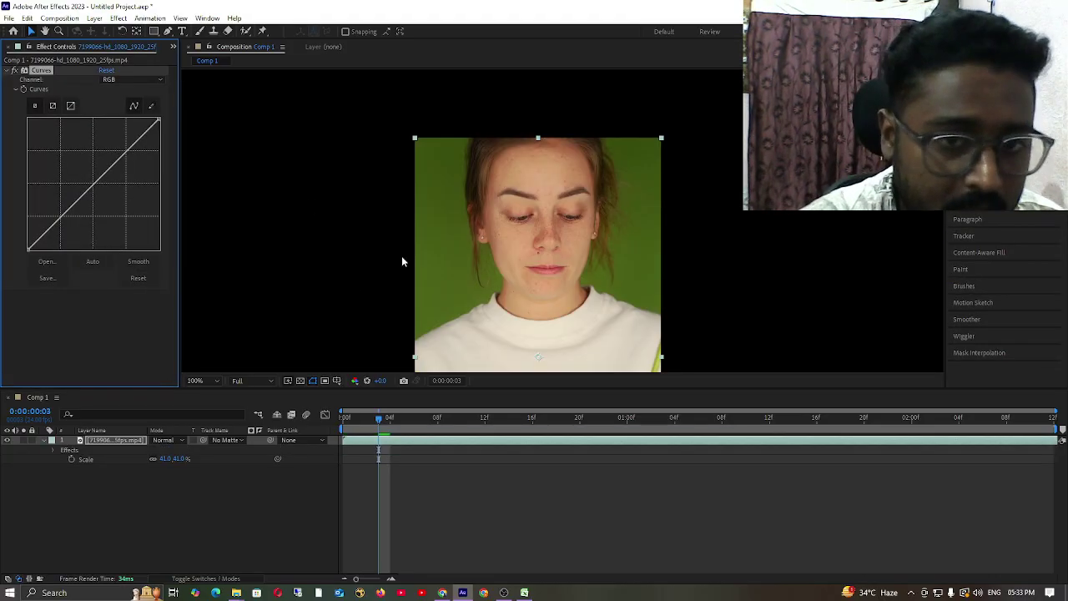
Shape the RGB curve into a strong S that darkens the shadows and slightly lifts the highlights
scroll(402, 261, up, 4)
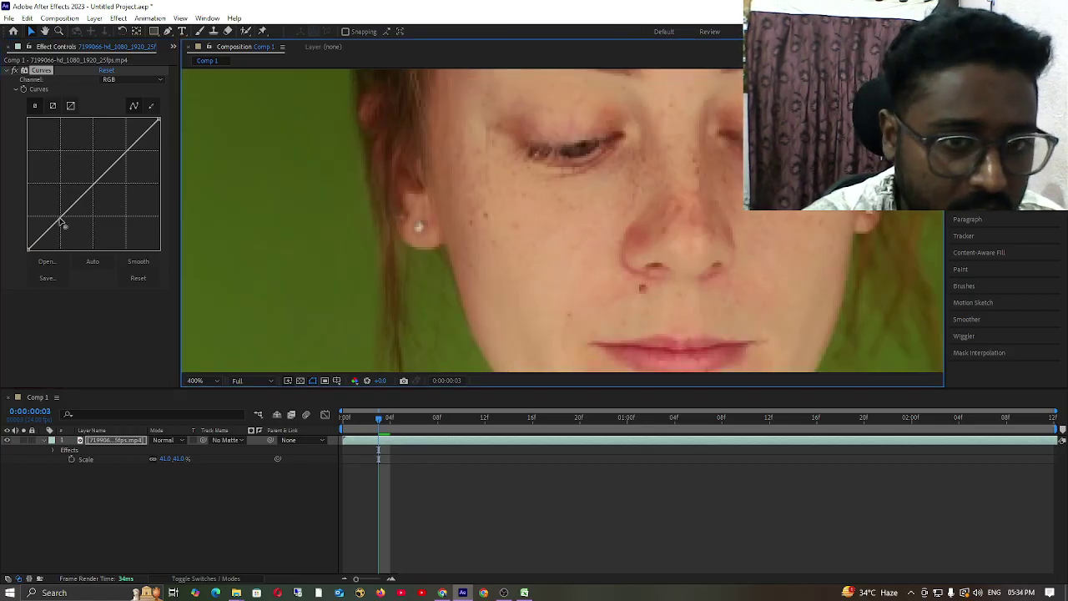
drag(61, 222, 73, 236)
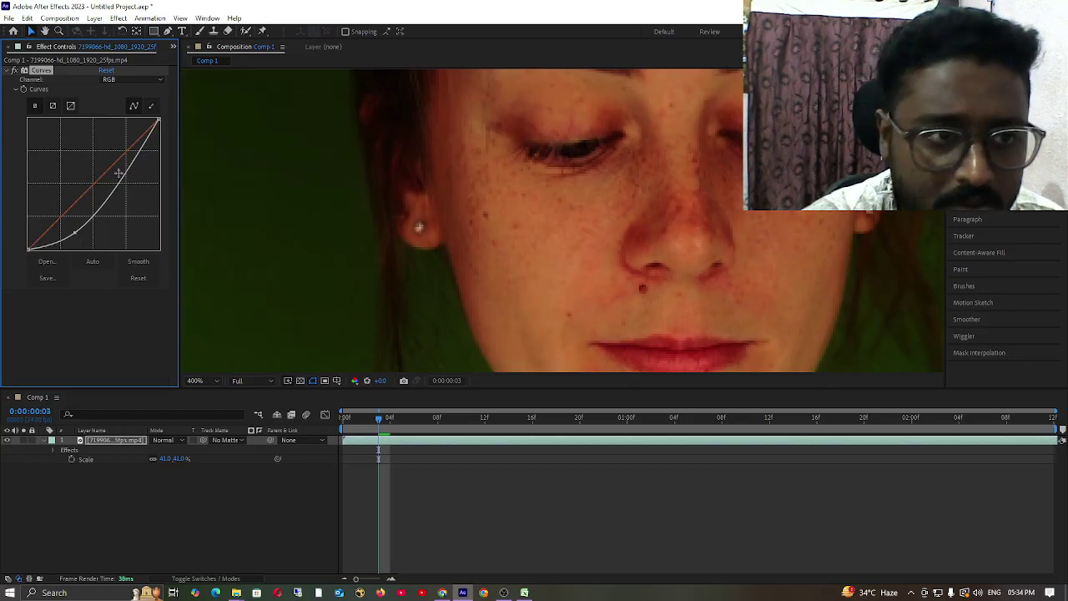
drag(138, 155, 126, 147)
scroll(581, 217, down, 4)
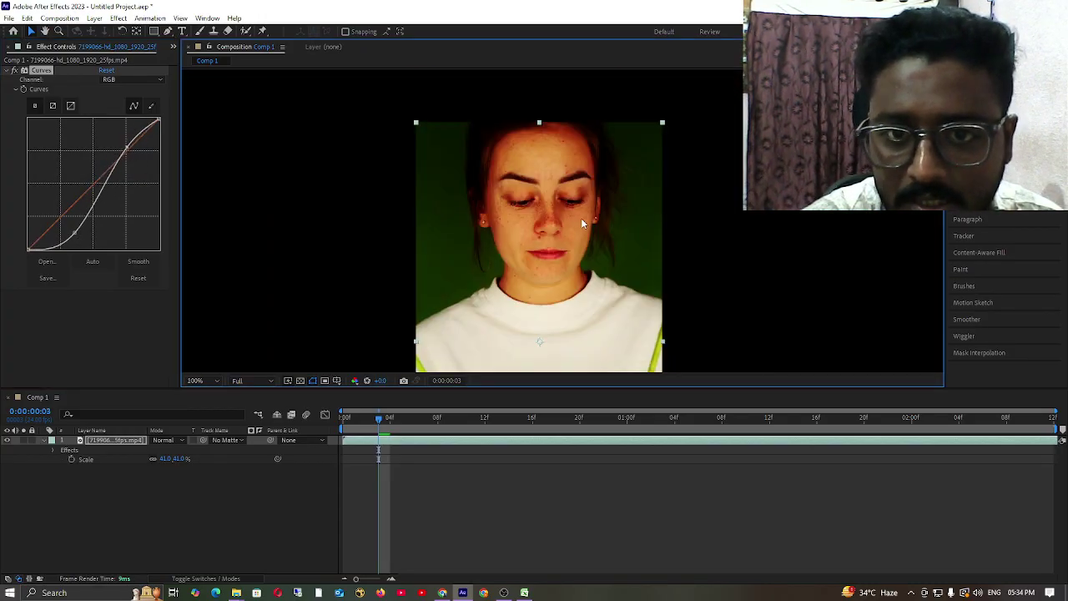
scroll(631, 219, up, 2)
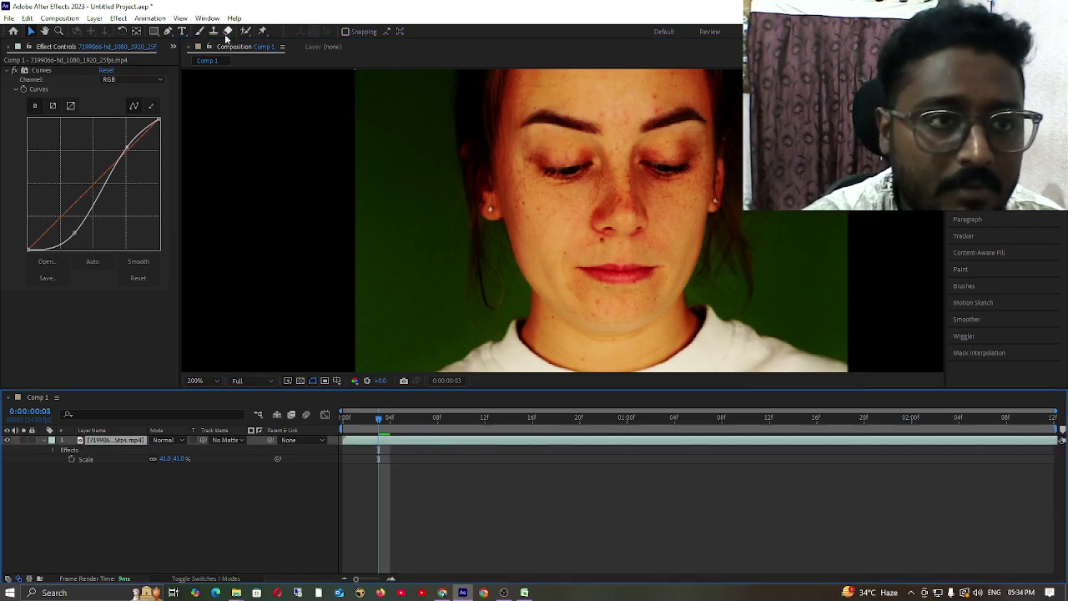
Start a Transform motion track on the video layer with rotation tracking enabled in addition to position
click(207, 17)
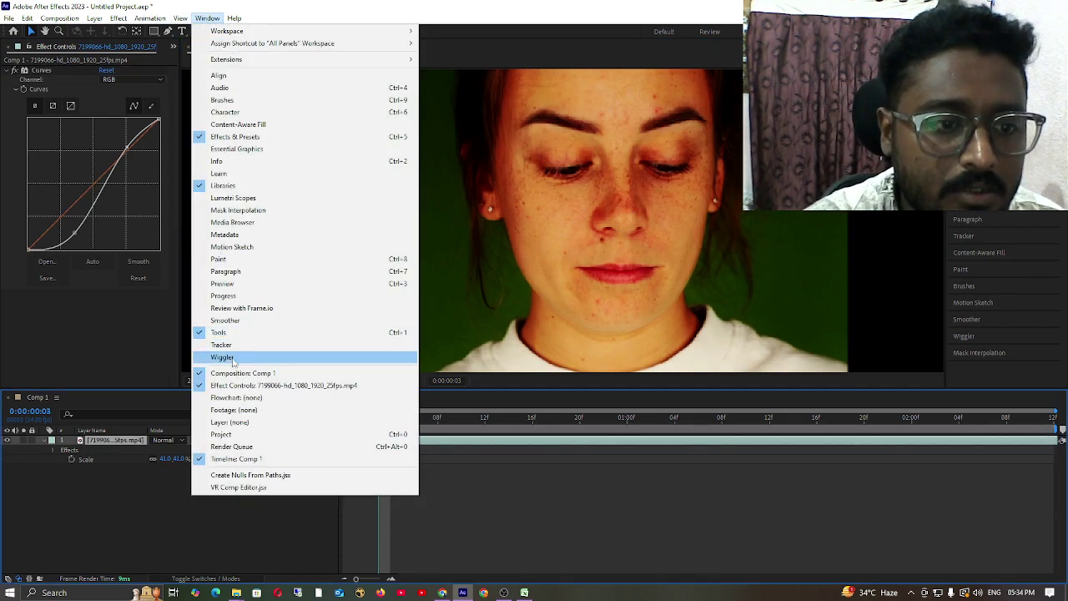
click(222, 345)
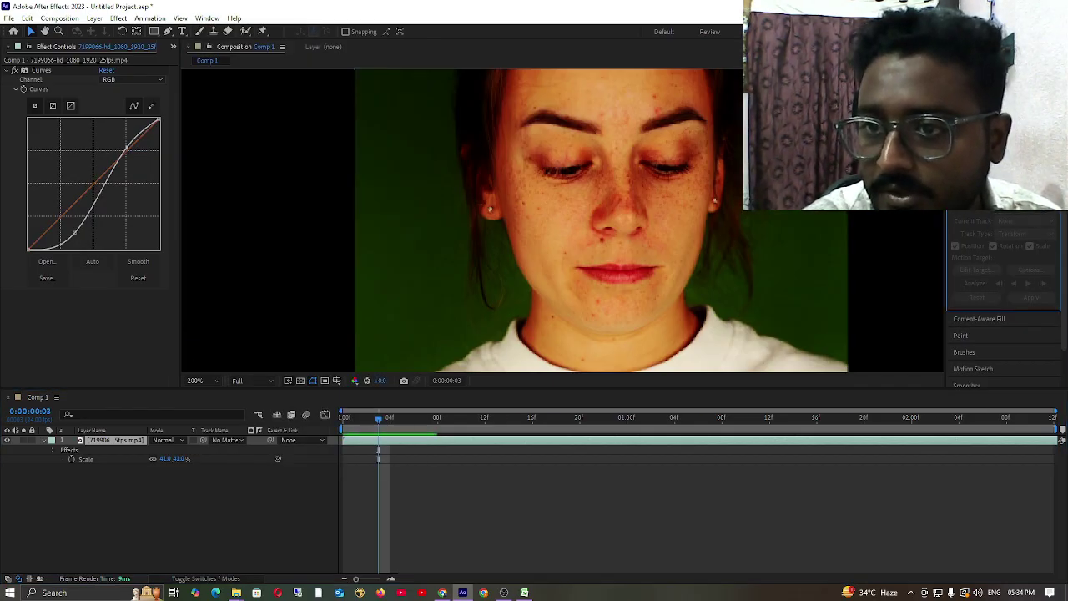
click(975, 205)
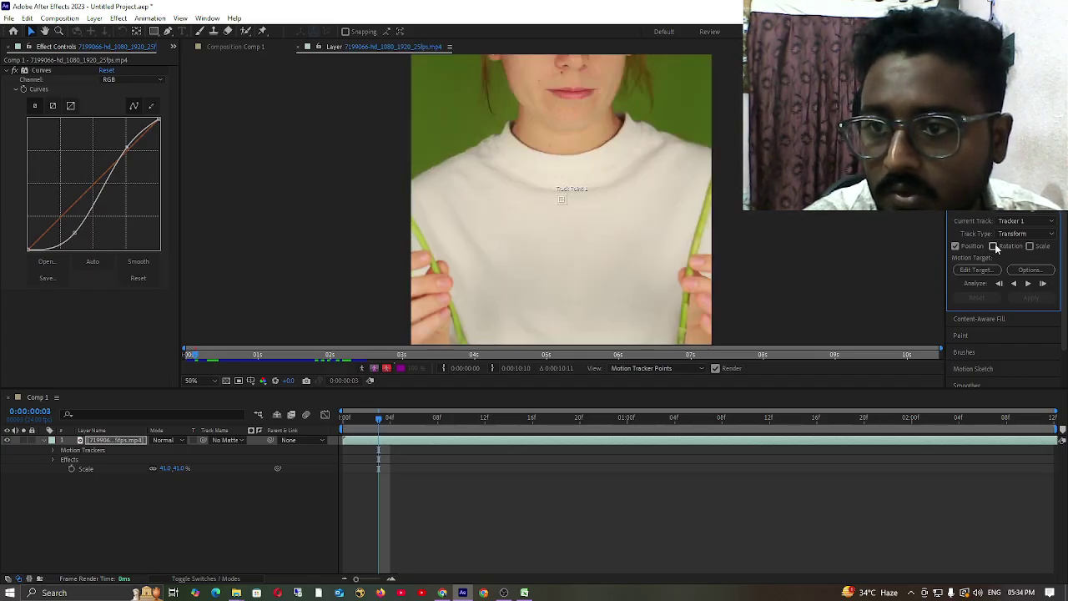
click(993, 246)
Place Track Point 2 on the ear at the image's right side and Track Point 1 on the opposite earring
drag(578, 203, 553, 302)
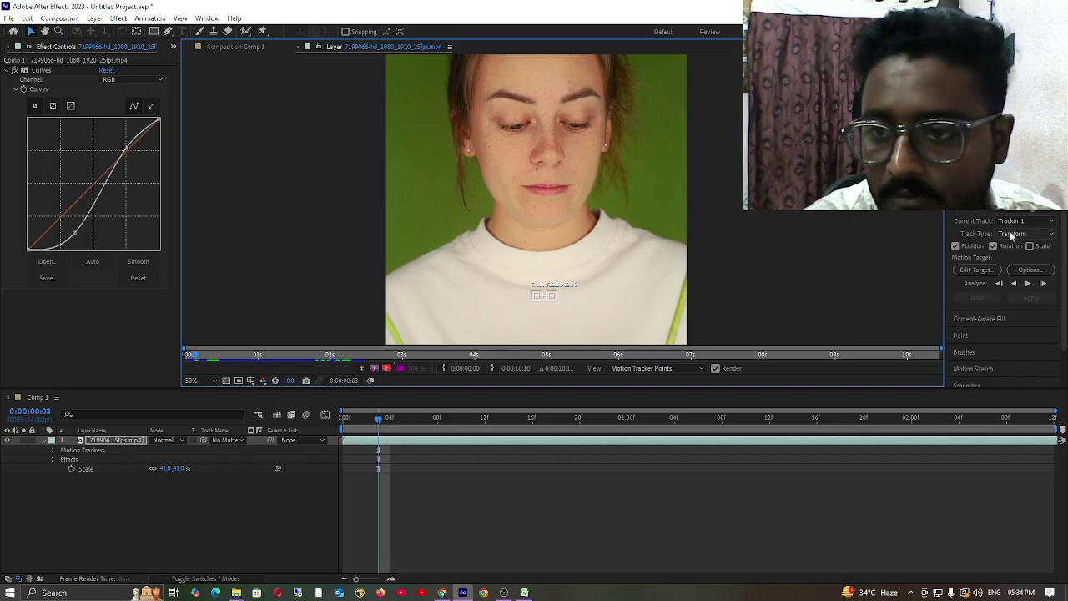
drag(553, 297, 605, 146)
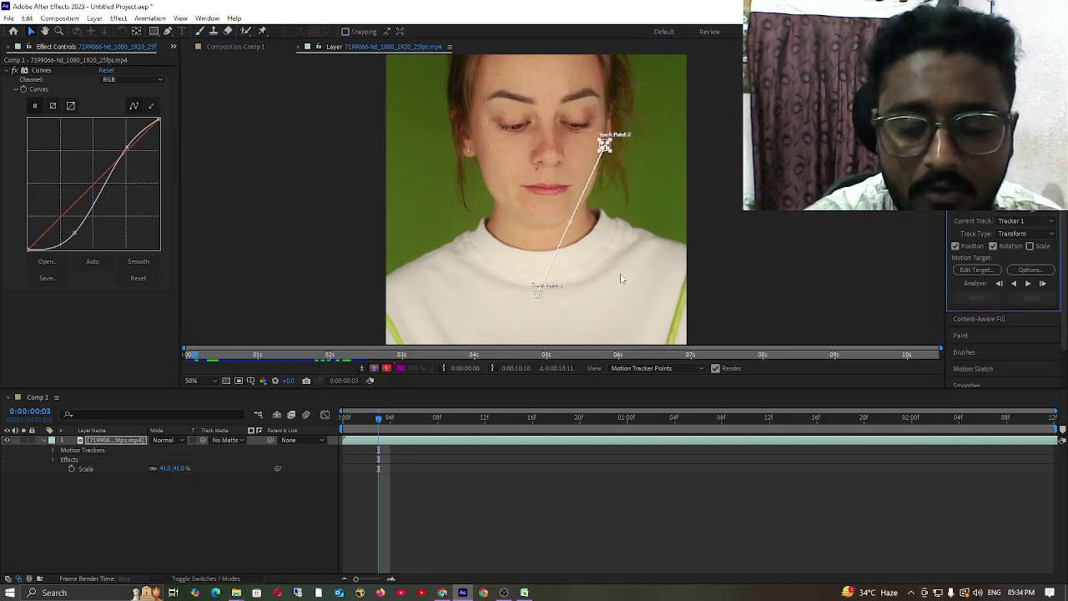
click(536, 296)
drag(539, 301, 561, 195)
scroll(561, 195, up, 4)
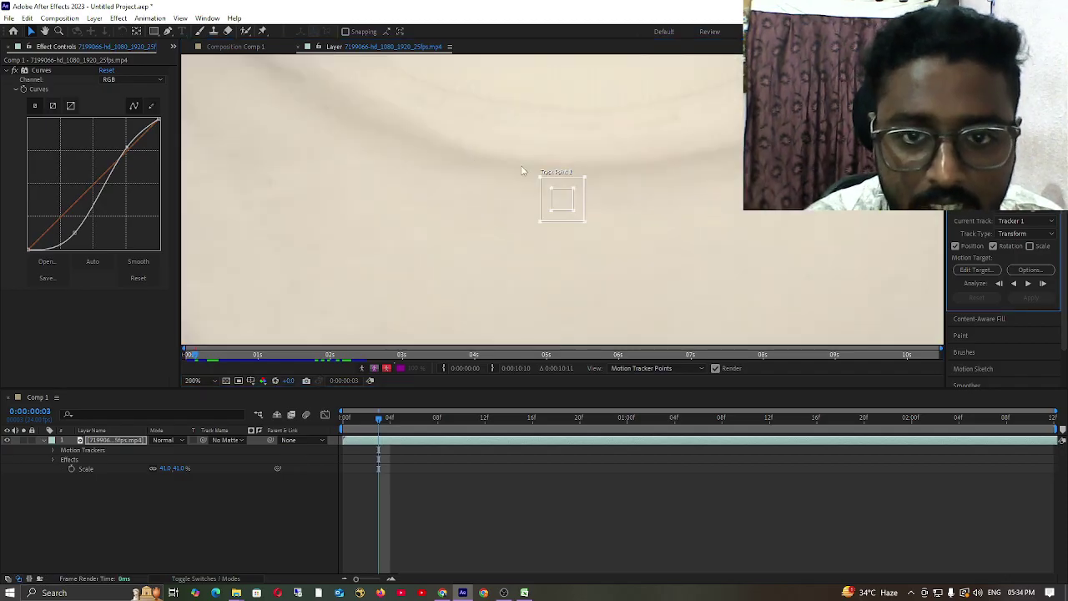
scroll(561, 196, down, 6)
scroll(561, 197, up, 6)
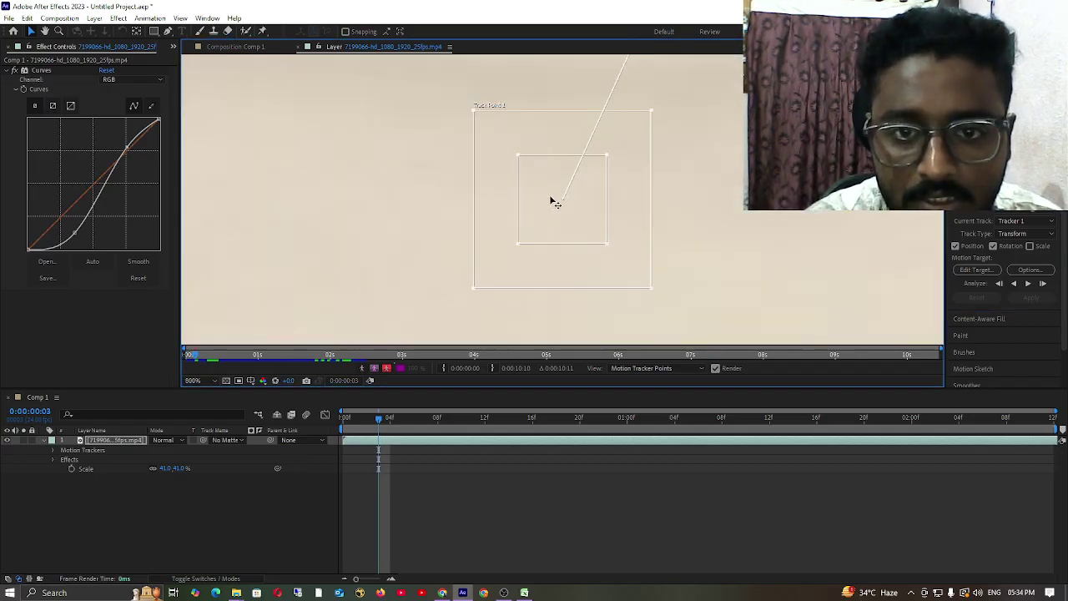
scroll(468, 62, up, 1)
scroll(446, 284, down, 6)
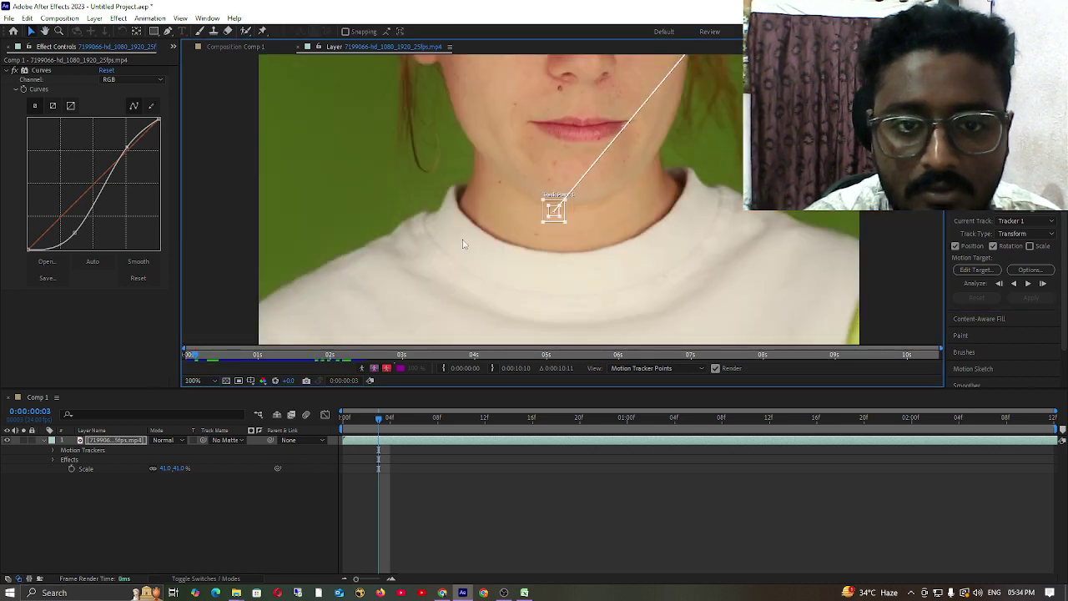
drag(546, 216, 446, 66)
drag(468, 108, 475, 224)
scroll(458, 179, up, 4)
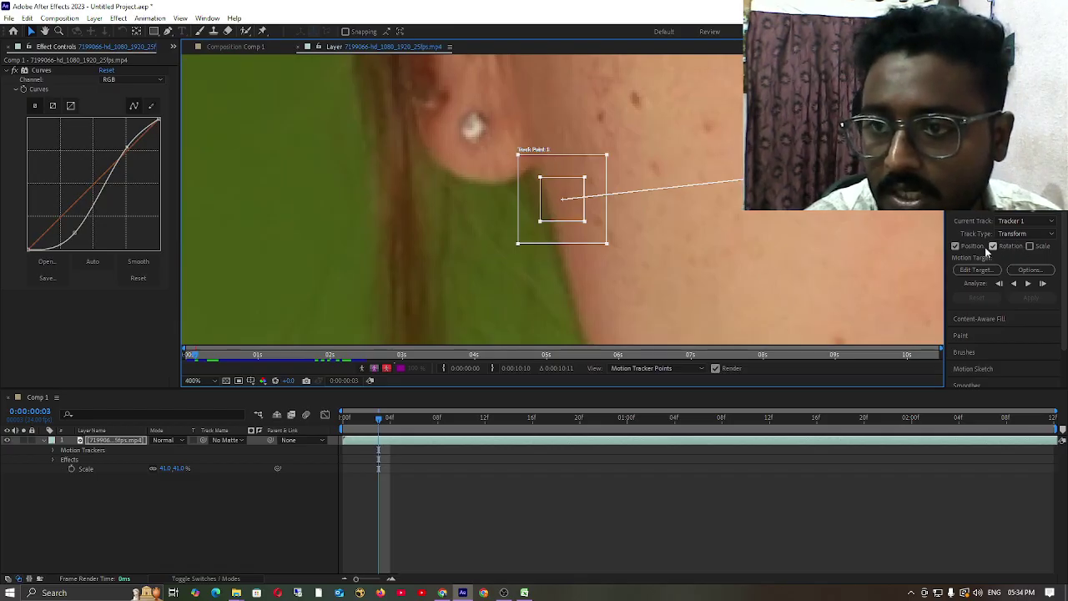
drag(553, 164, 487, 93)
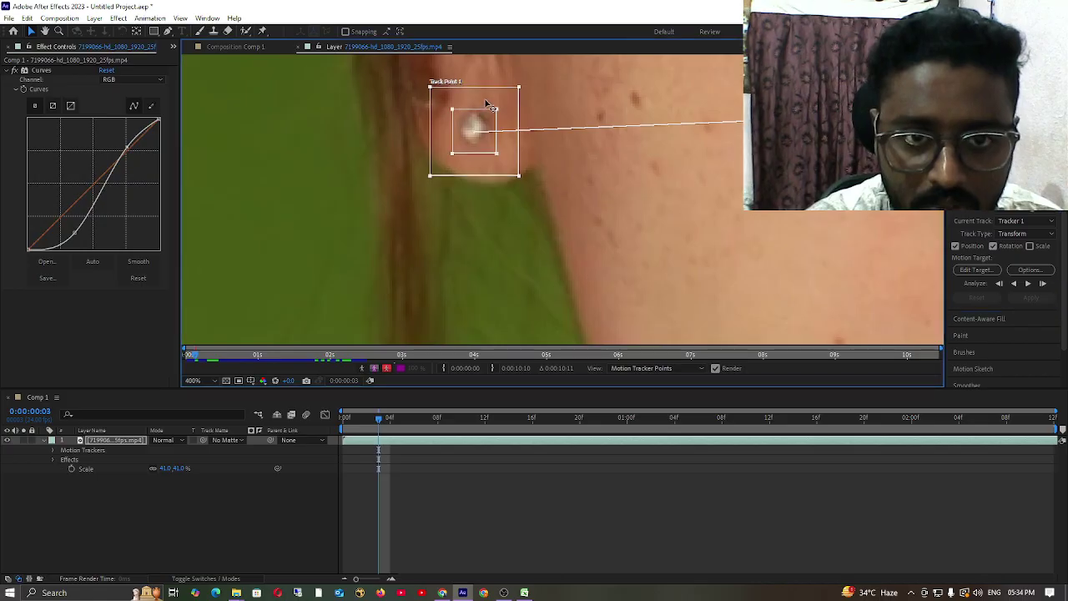
Check Track Point 1's placement and center Track Point 2 precisely on the earring at the image's right side
scroll(486, 93, down, 4)
scroll(672, 194, up, 3)
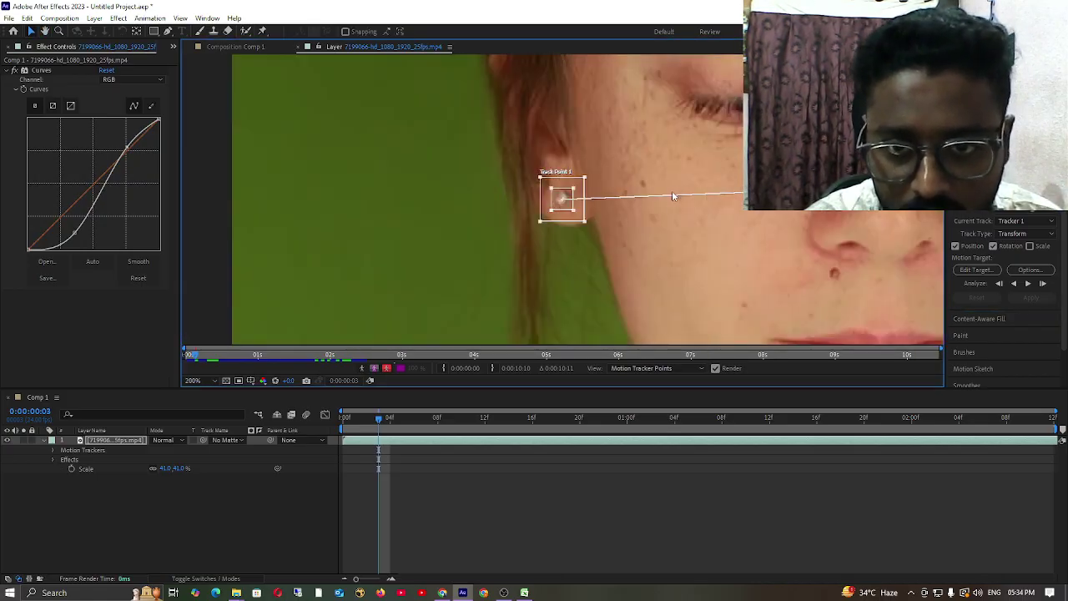
scroll(678, 209, down, 3)
scroll(678, 205, up, 4)
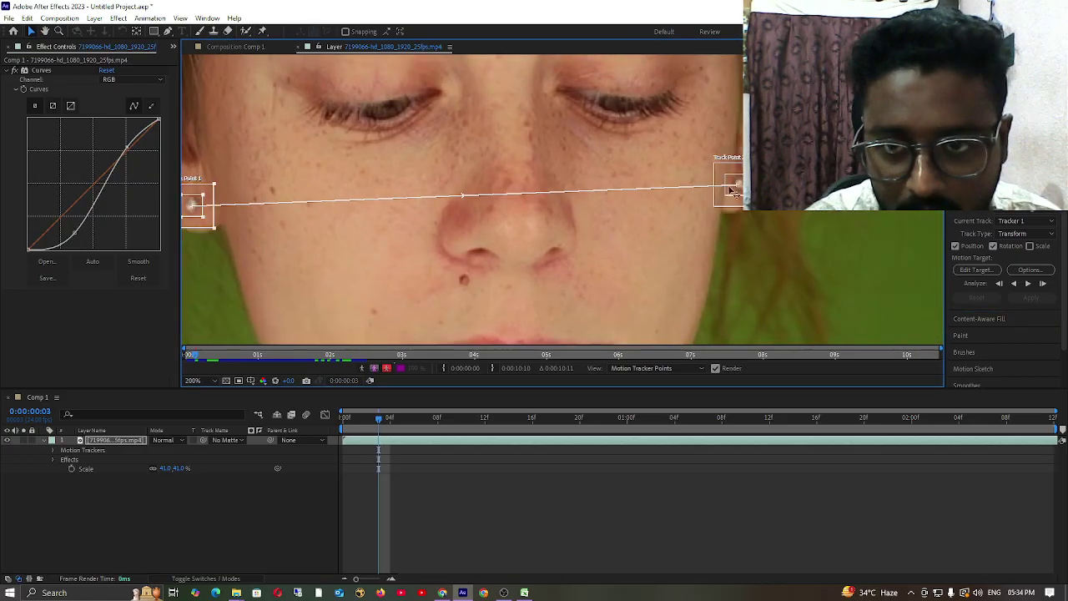
scroll(676, 194, right, 8)
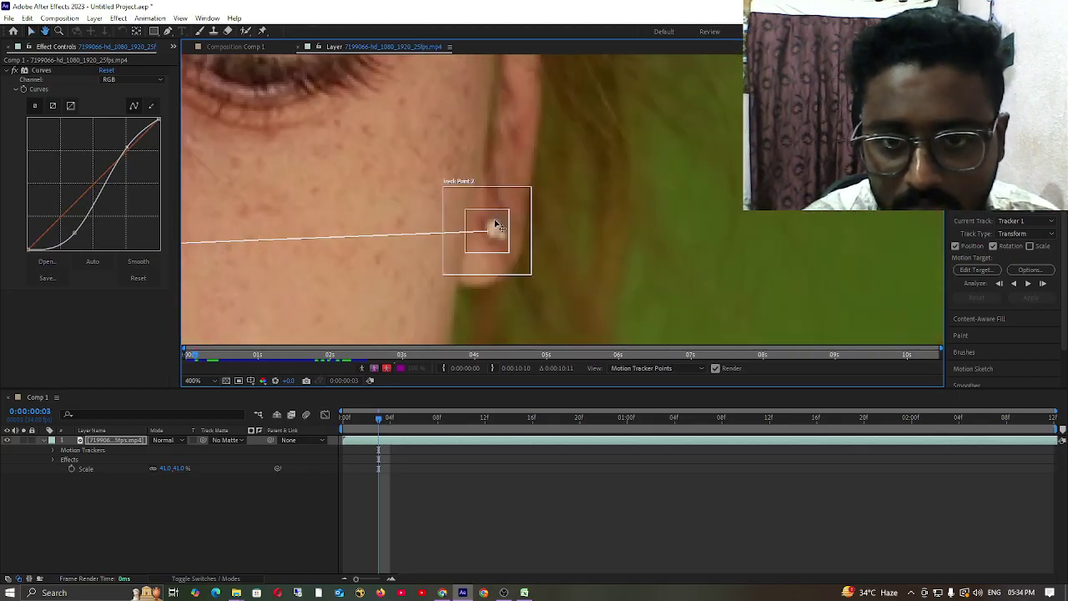
scroll(496, 225, down, 4)
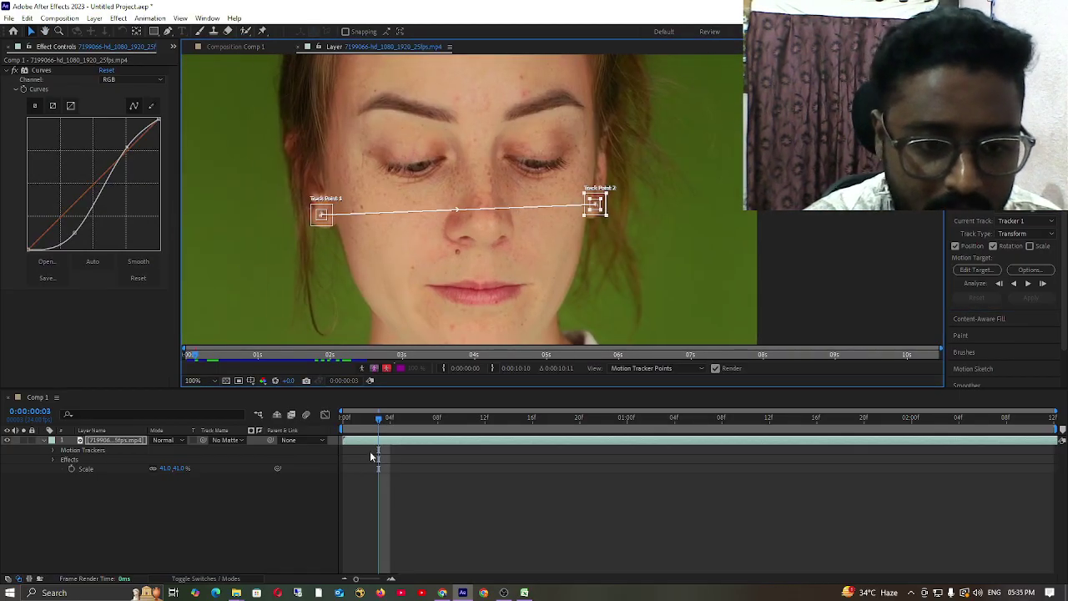
Analyze the track backward from frame 3 to the first frame, and forward one frame at a time to frame 6
click(379, 420)
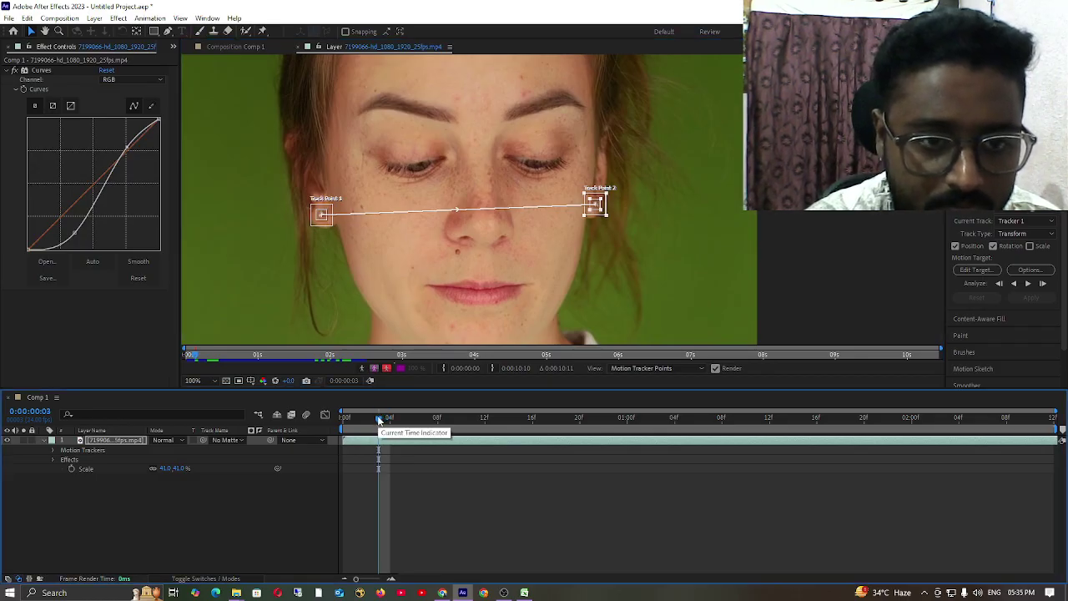
click(1014, 284)
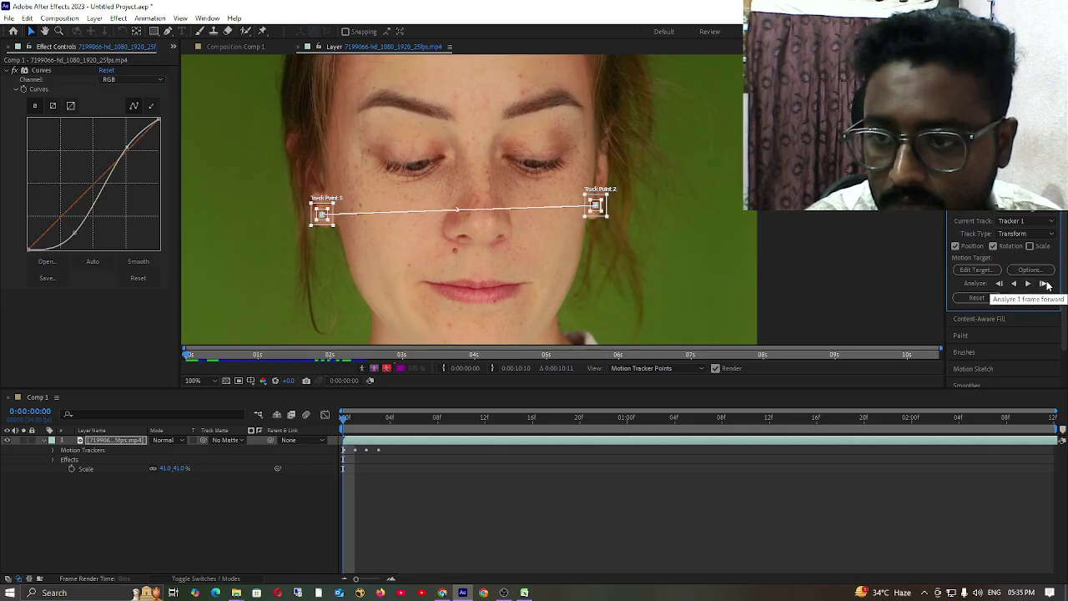
click(1043, 285)
click(1043, 285)
click(1043, 285)
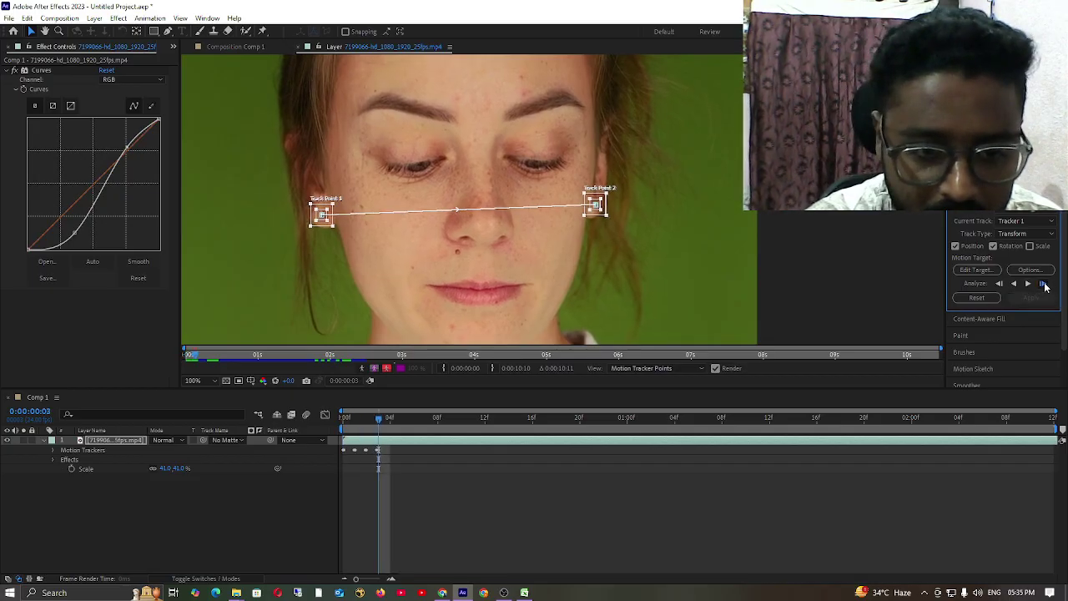
click(1044, 285)
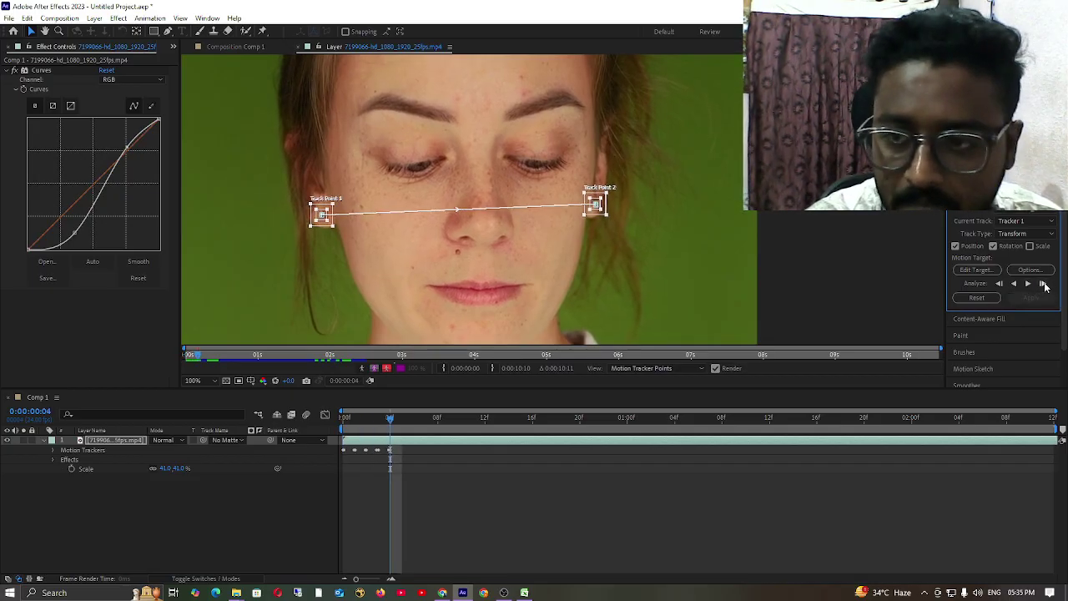
click(1044, 285)
click(1043, 284)
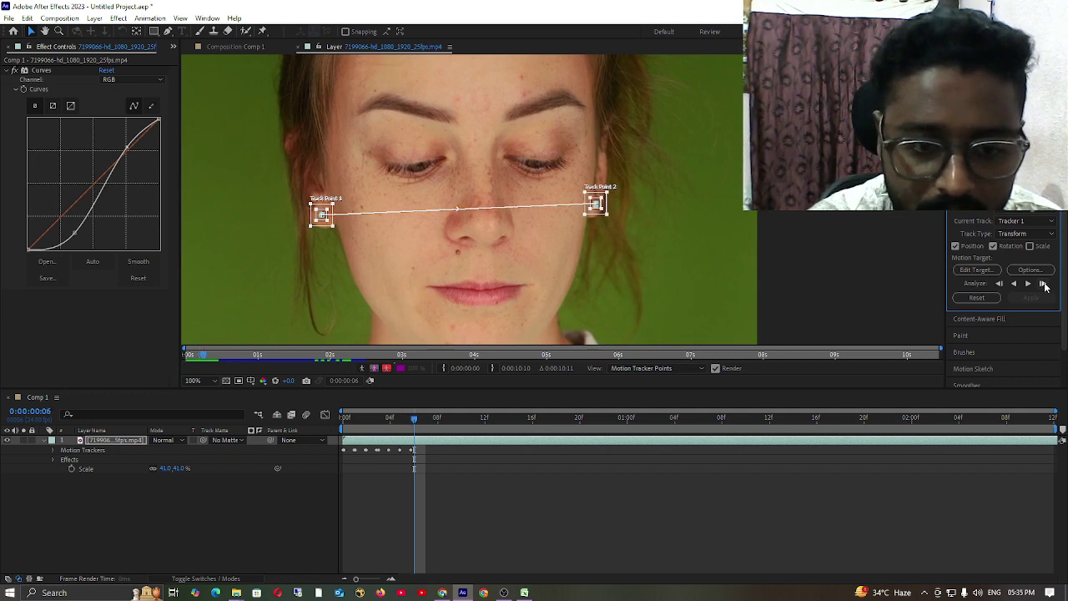
Reveal the tracker keyframes and delete those of both track points from frame 0 through frame 3
click(373, 454)
key(u)
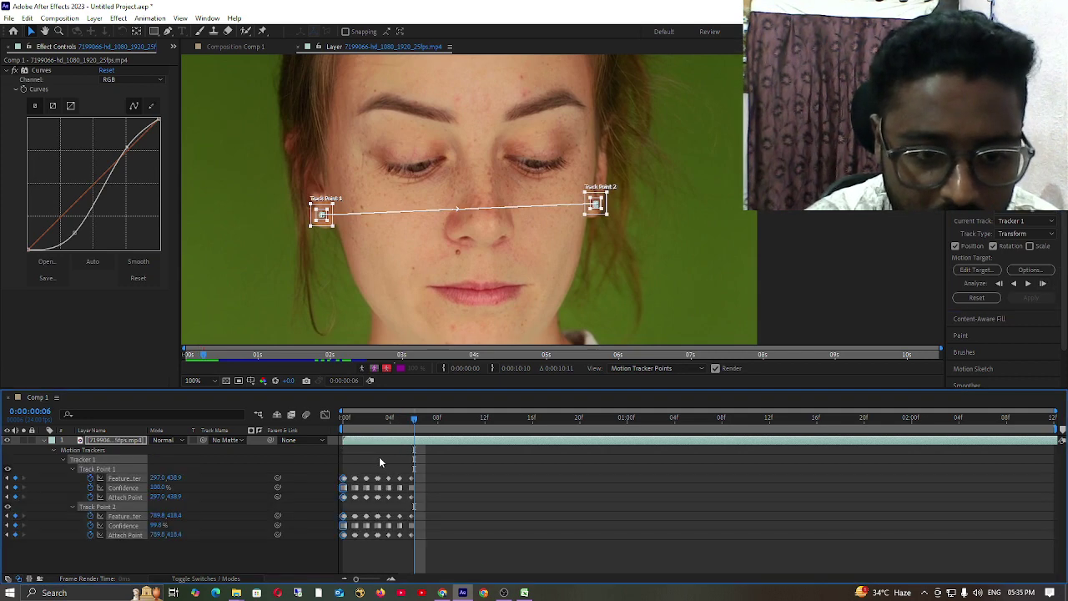
drag(380, 455, 332, 577)
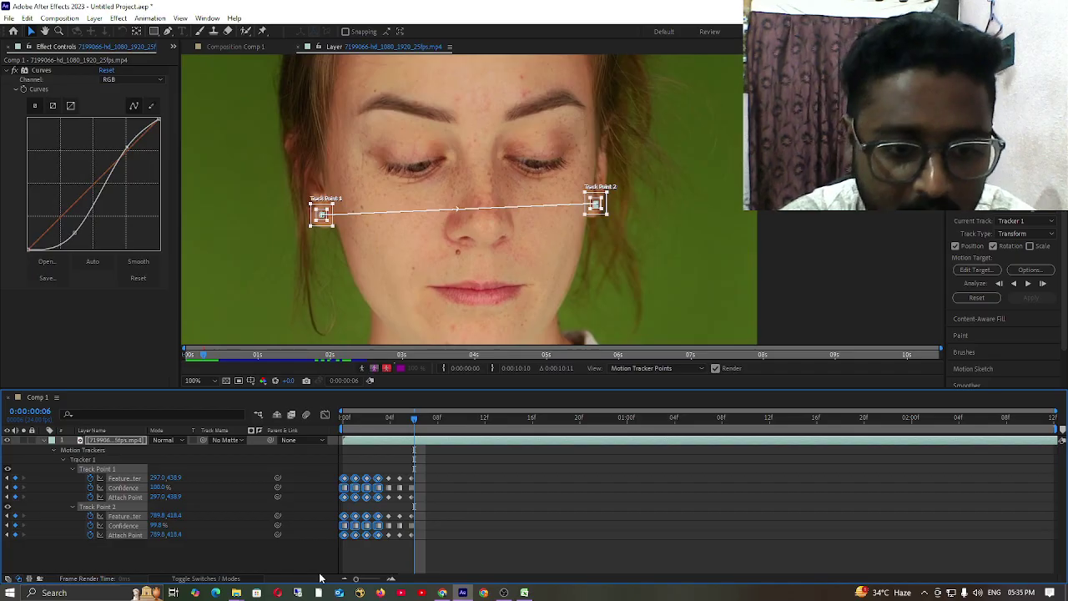
key(Delete)
Analyze the track forward from frame 6, one frame at a time, to the end of the composition
mouse_move(419, 425)
mouse_down()
mouse_move(396, 431)
mouse_move(414, 436)
mouse_up()
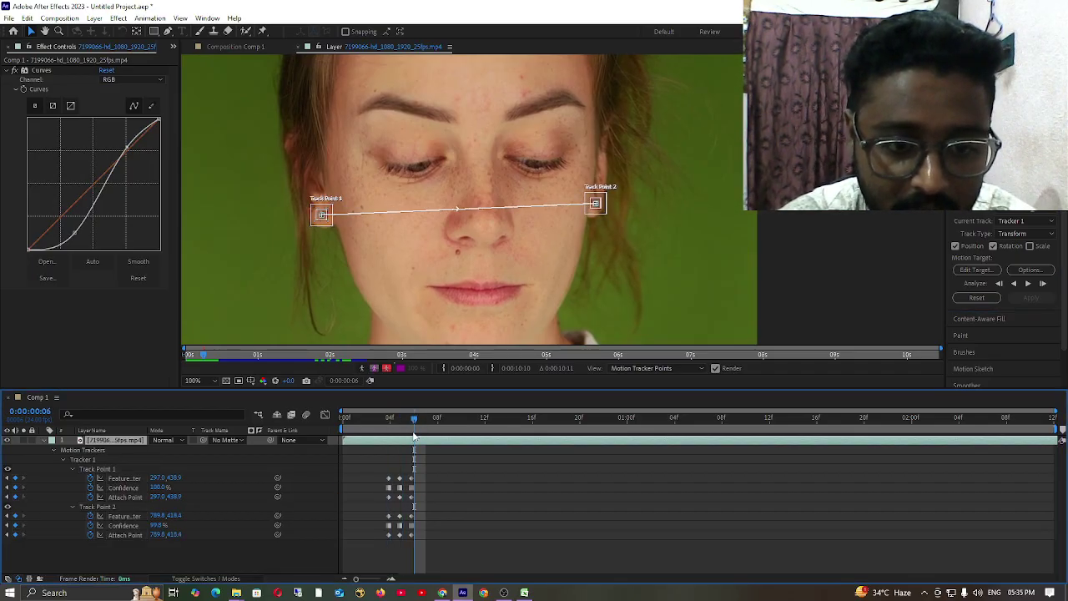
click(1043, 285)
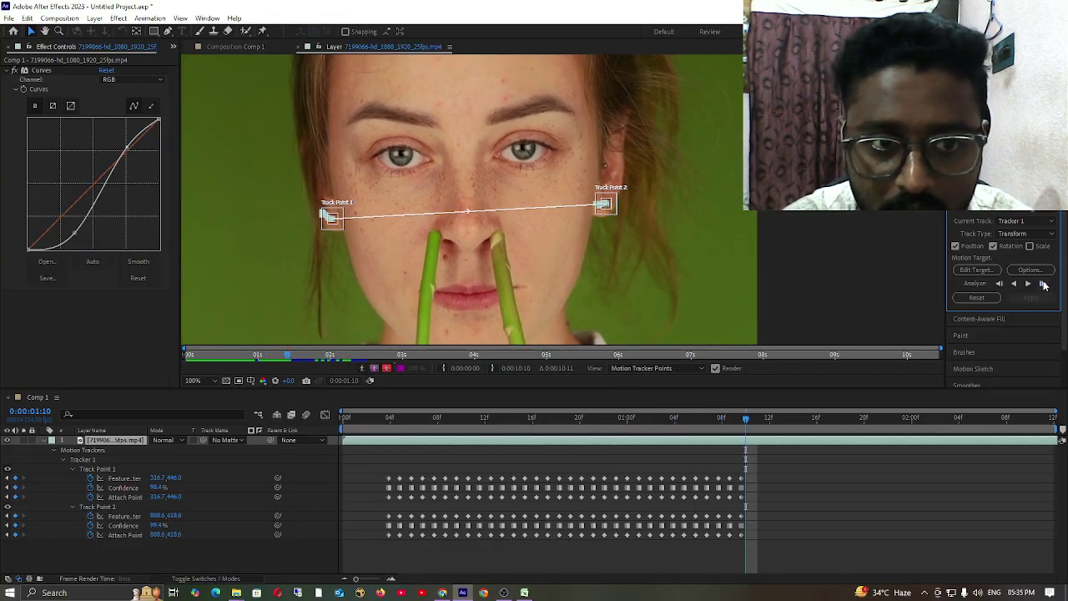
click(1044, 284)
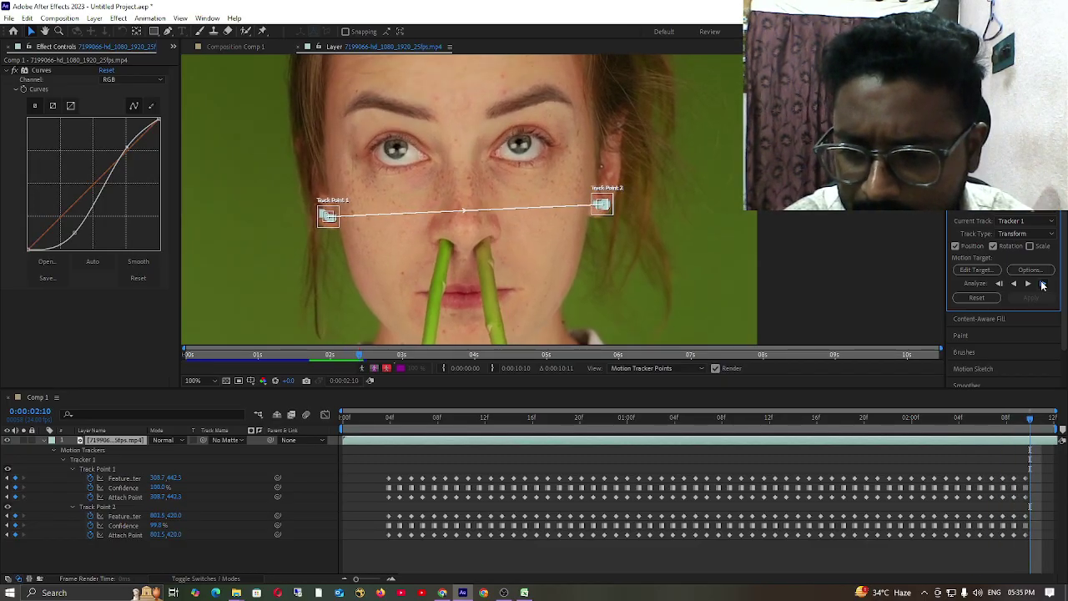
Go to frame 4 and analyze the track backward one frame at a time to the first frame
click(391, 419)
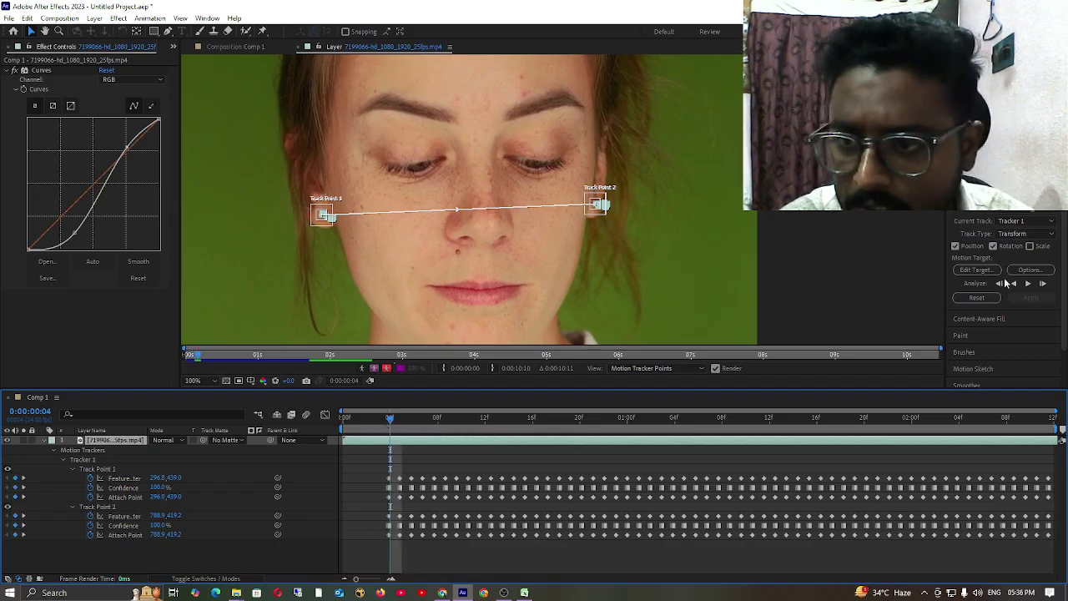
click(1000, 284)
click(1000, 284)
click(1000, 284)
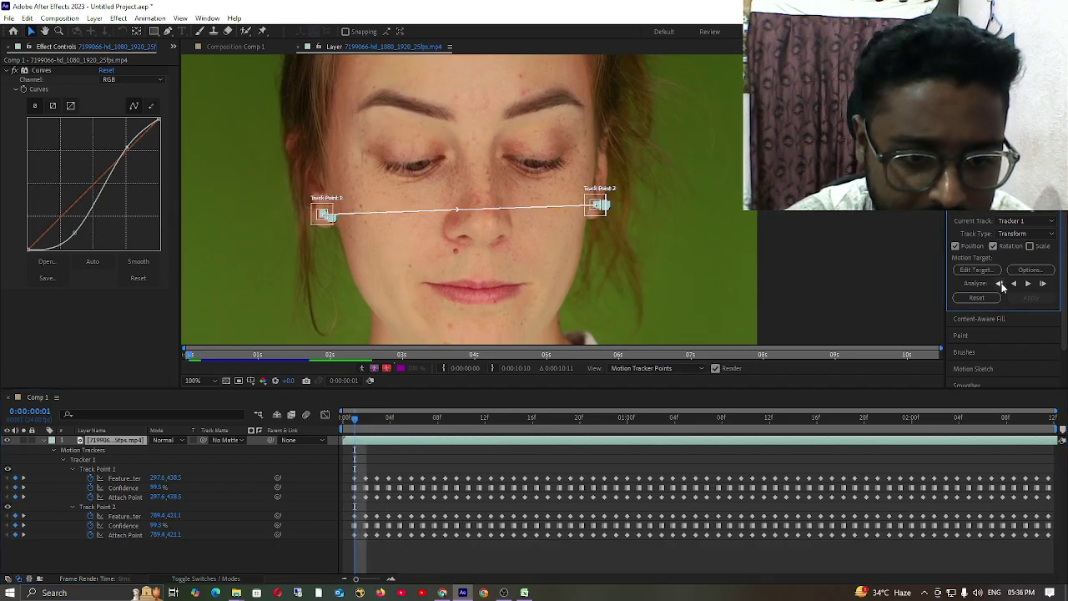
click(1001, 284)
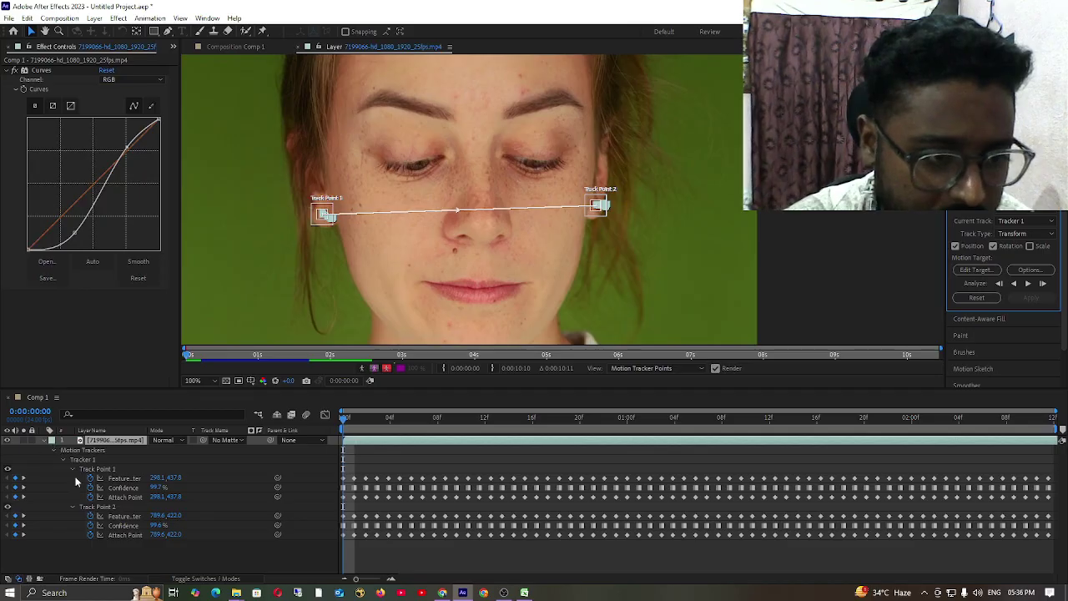
Collapse the video layer's properties and add a new null object to the composition
click(90, 447)
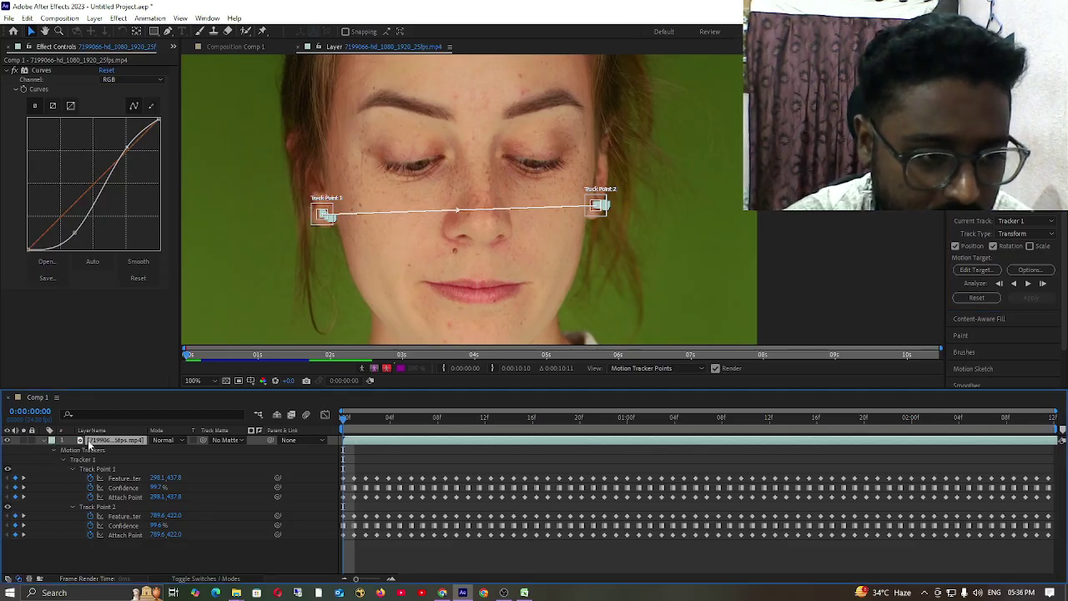
click(47, 443)
right_click(118, 477)
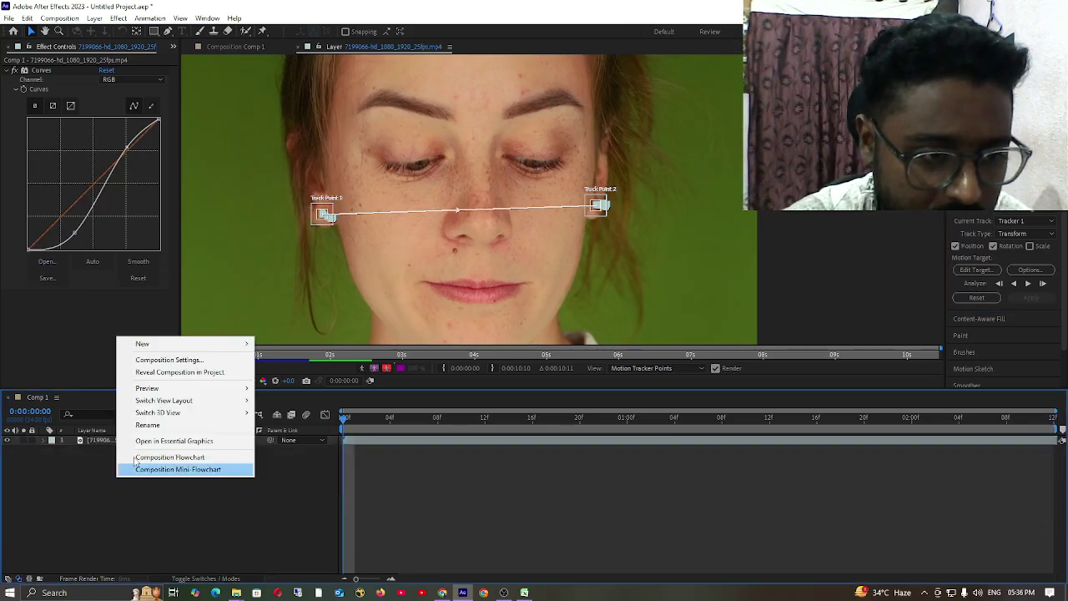
mouse_move(209, 344)
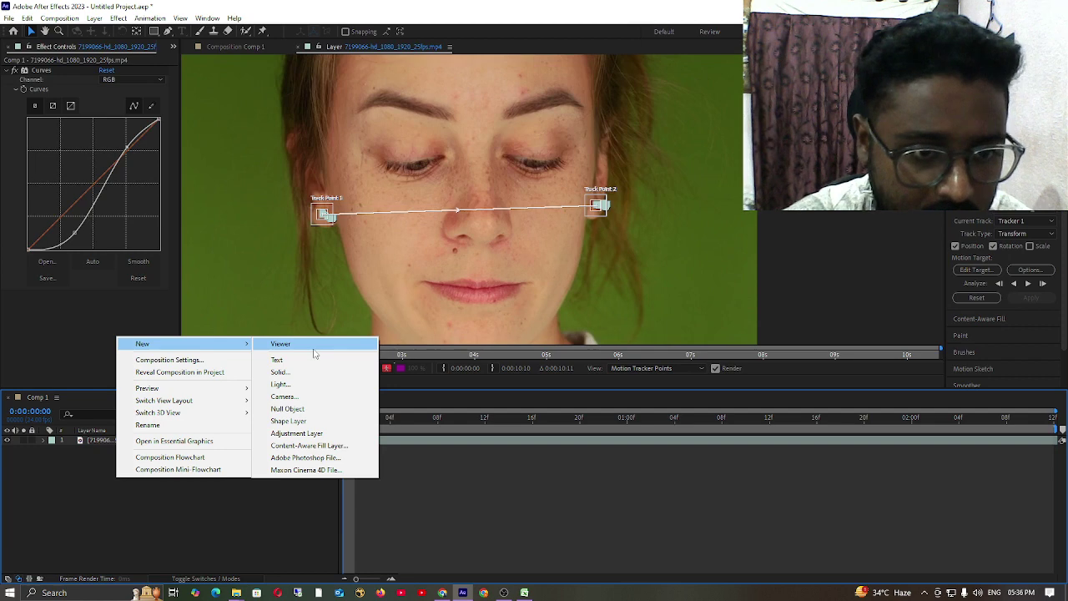
click(292, 409)
click(119, 539)
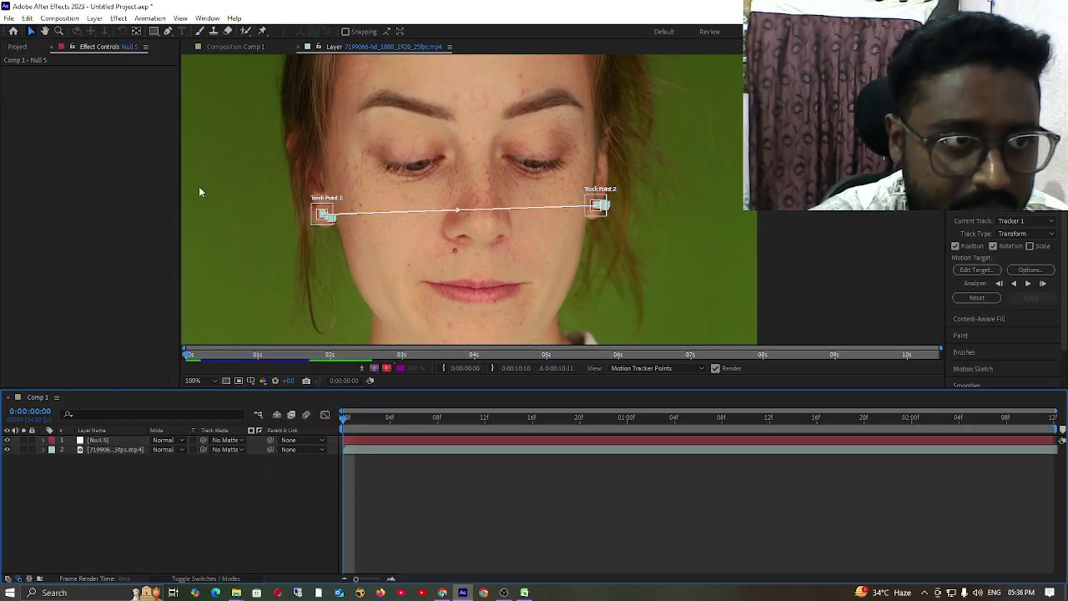
Add a new empty text layer to the composition
right_click(135, 509)
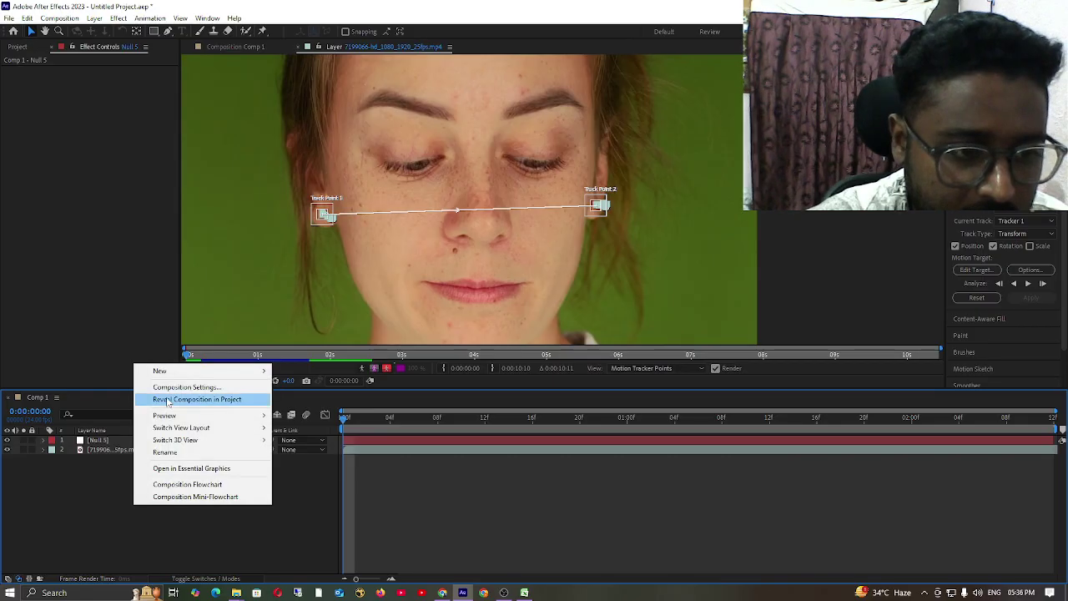
mouse_move(171, 374)
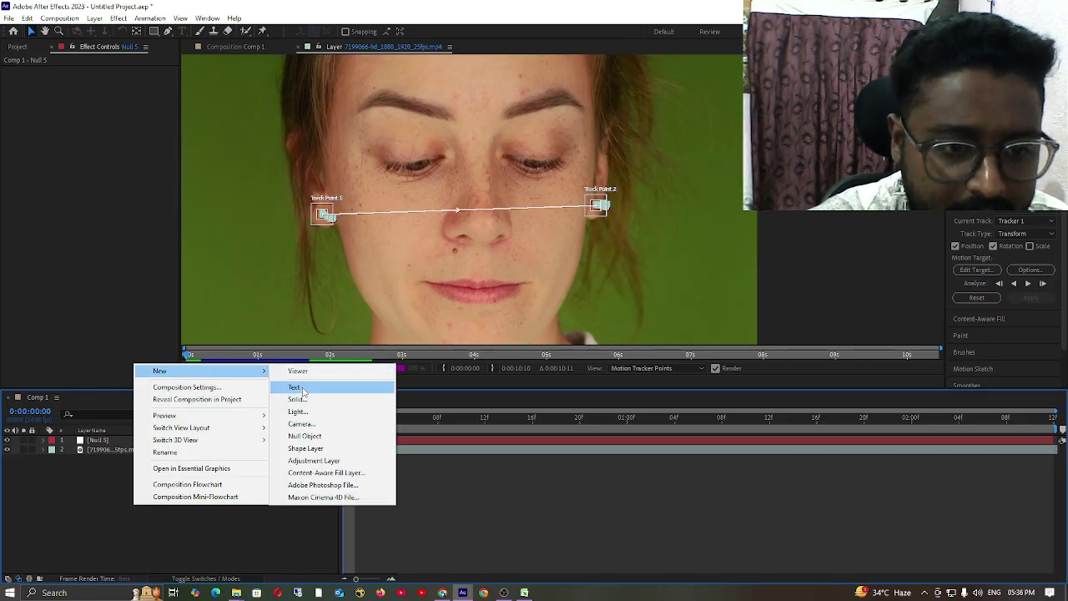
click(295, 389)
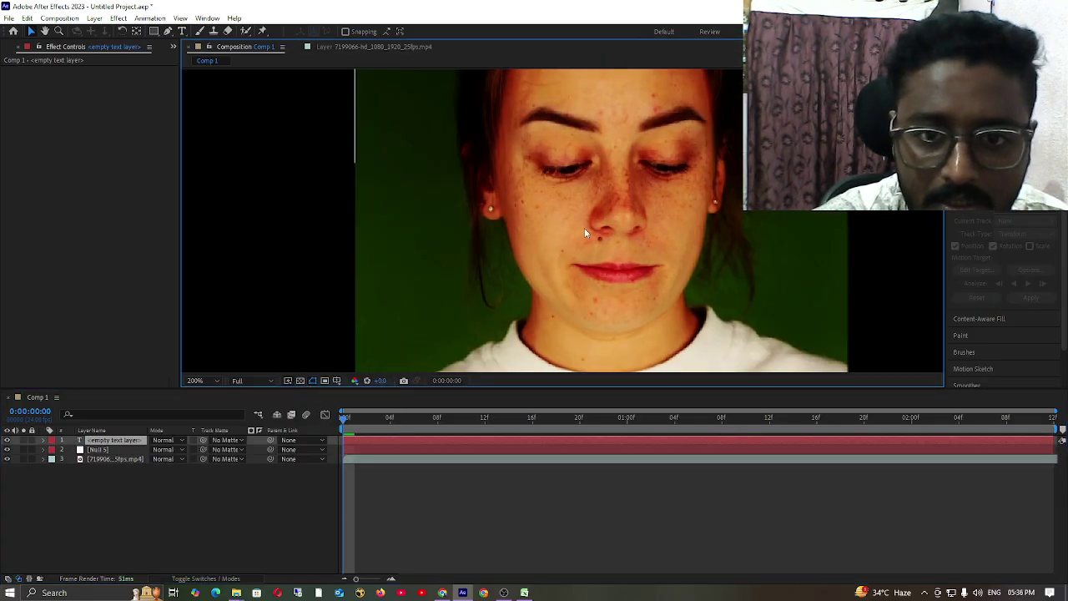
click(382, 233)
Create the text "ring" over the face with the Type tool and select its characters
click(182, 30)
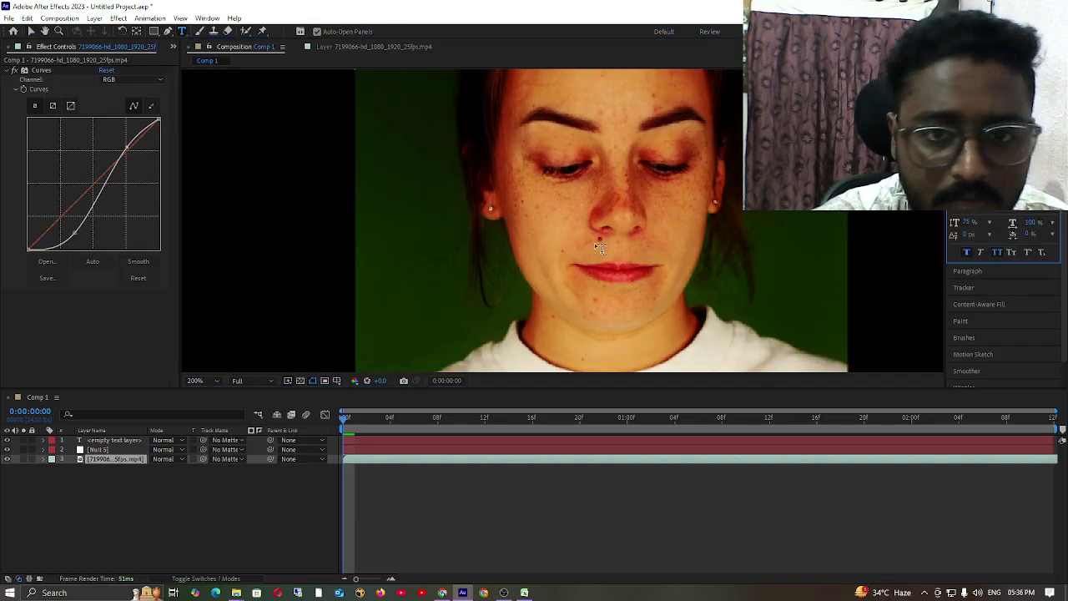
click(574, 211)
text(ring)
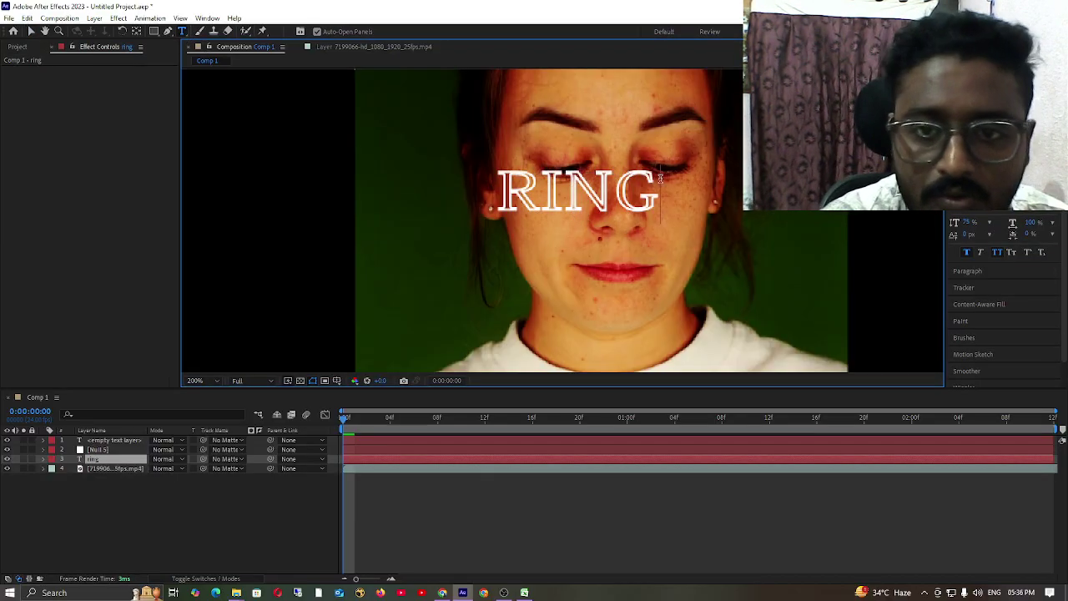
drag(660, 177, 377, 188)
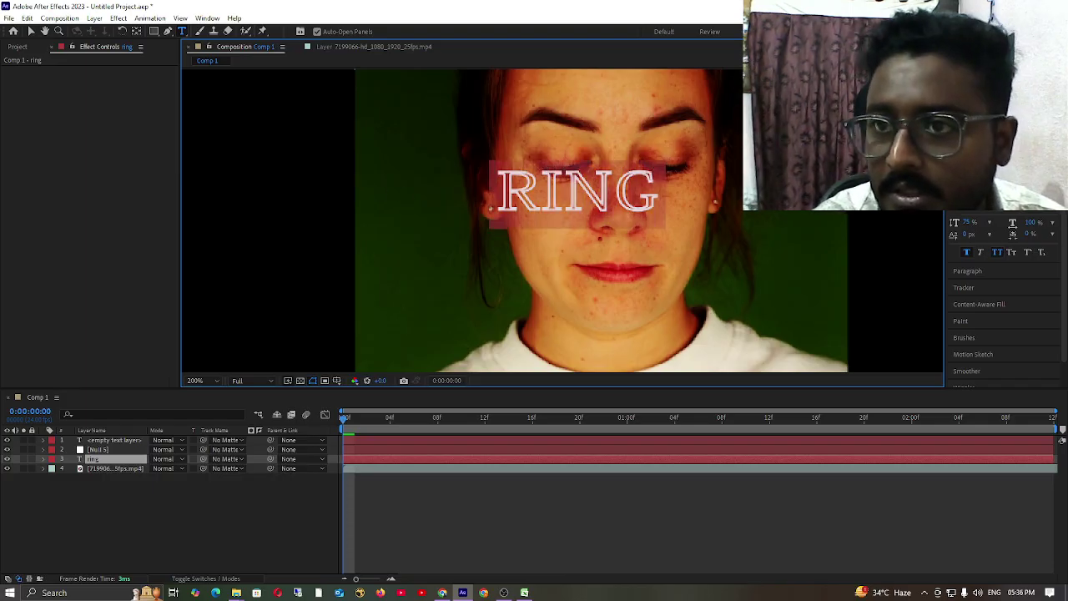
key(ctrl+6)
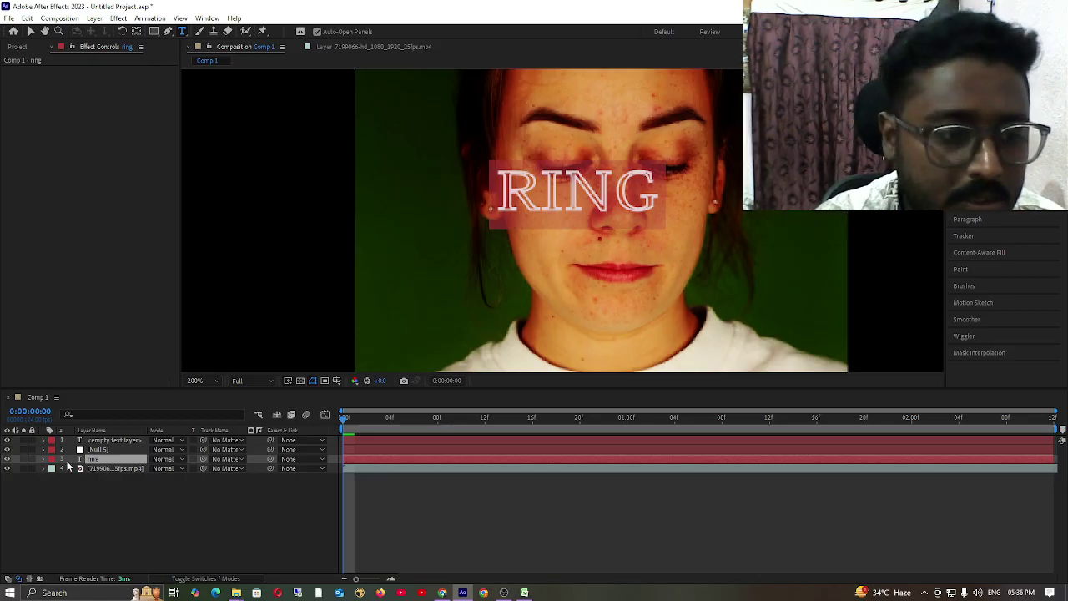
Remove the Curves effect from the video layer
click(92, 470)
click(43, 469)
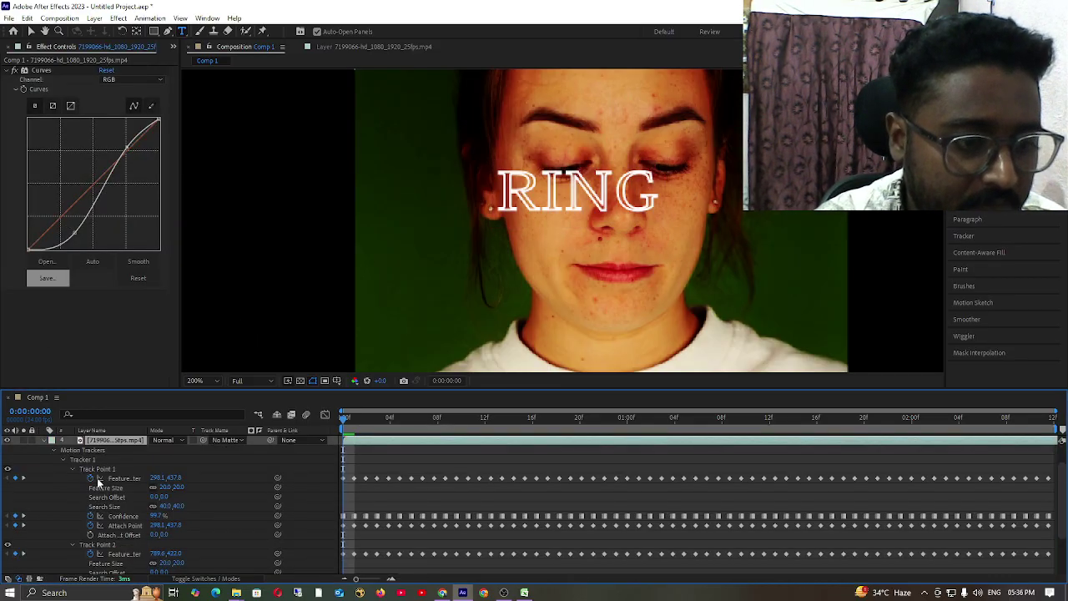
scroll(98, 490, down, 3)
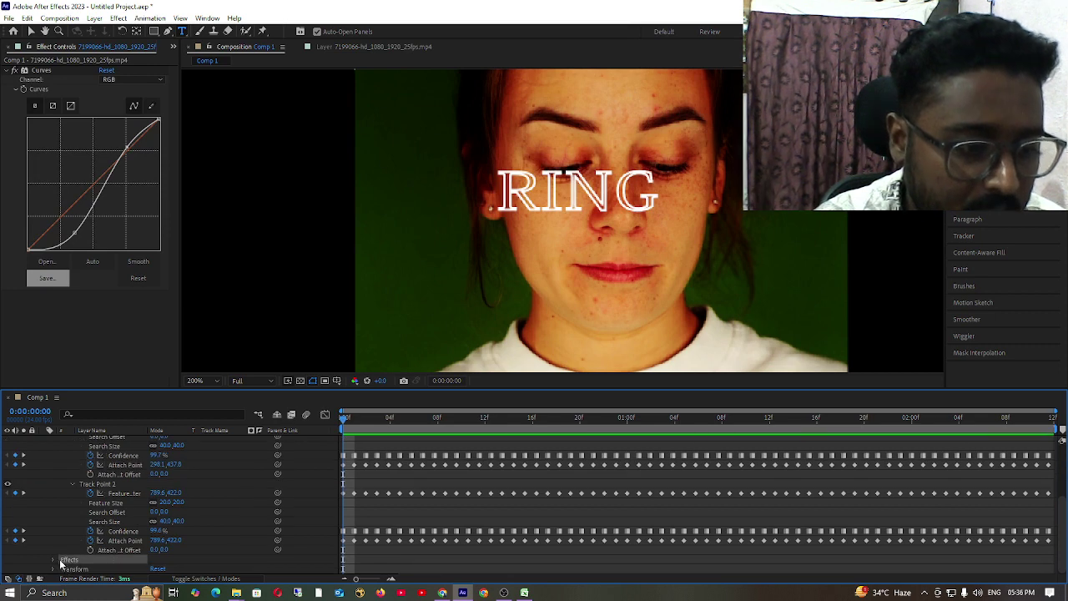
click(55, 561)
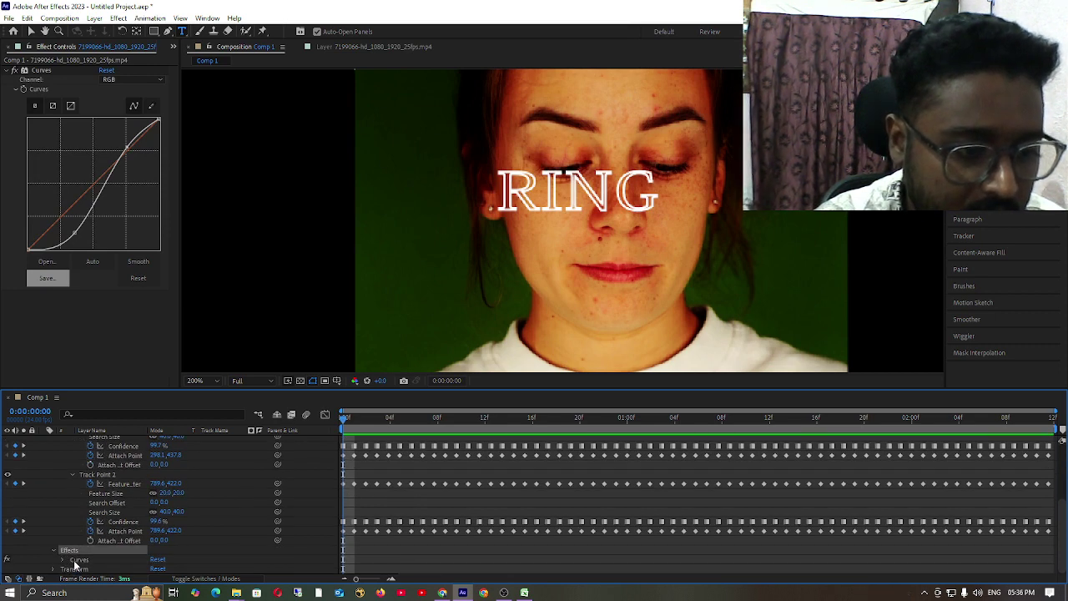
click(77, 560)
key(Delete)
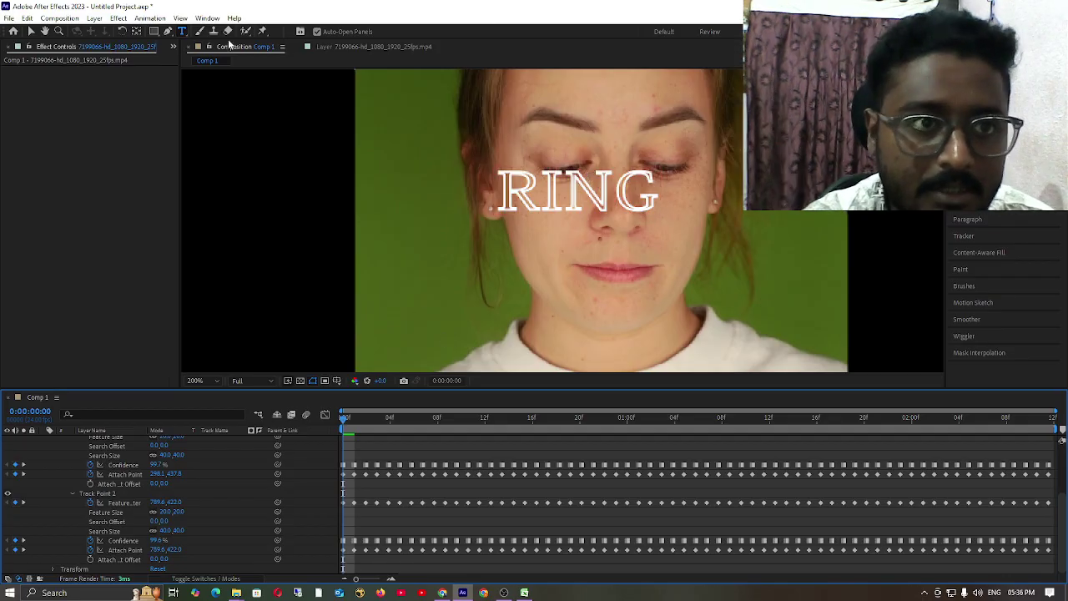
Delete the empty text layer above the null object
key(v)
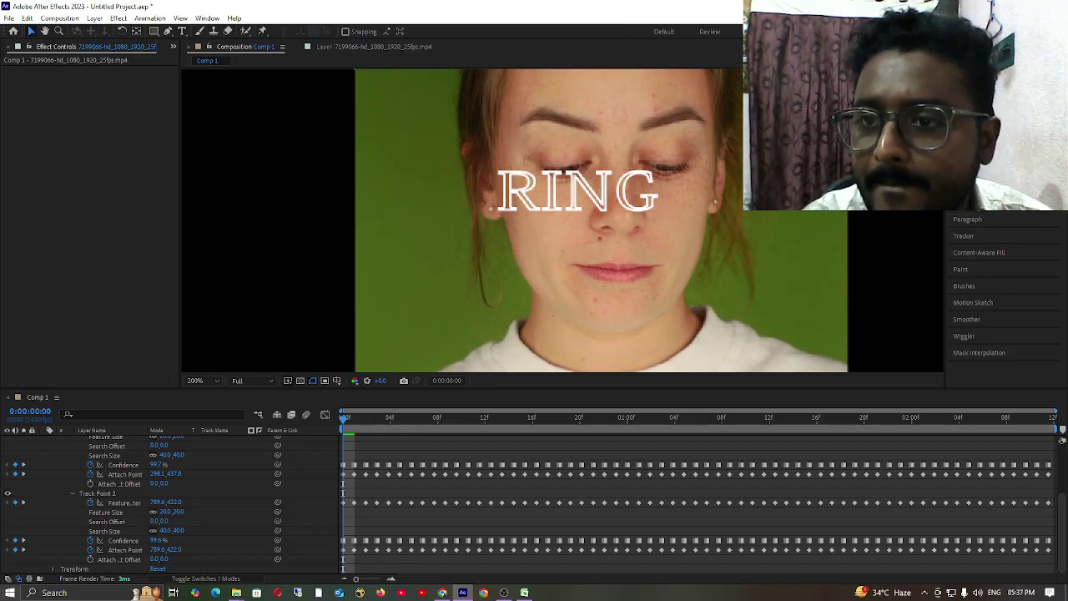
scroll(1002, 284, down, 1)
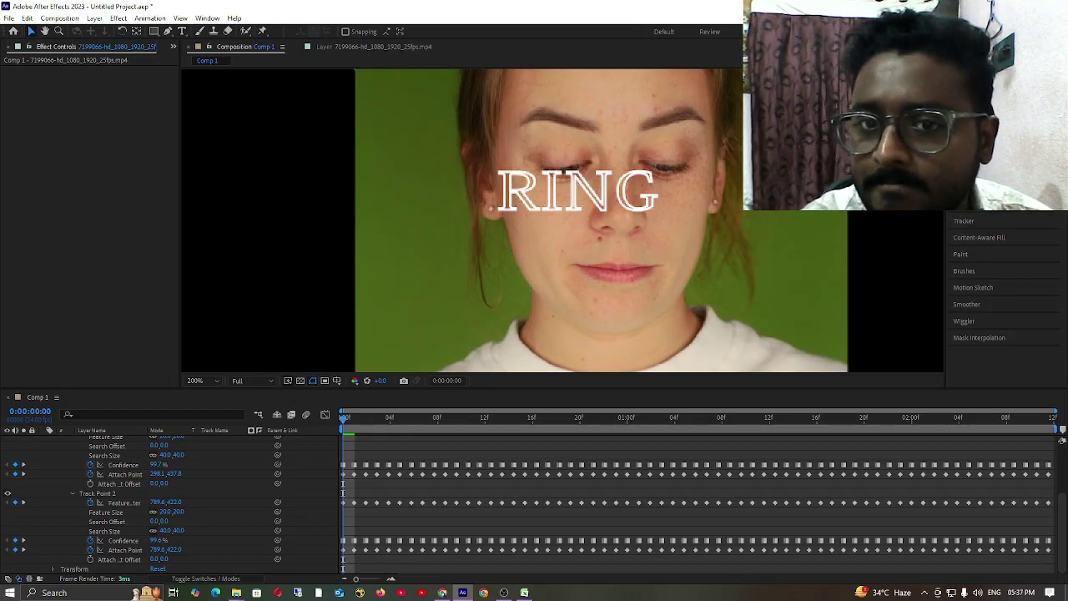
scroll(114, 452, up, 3)
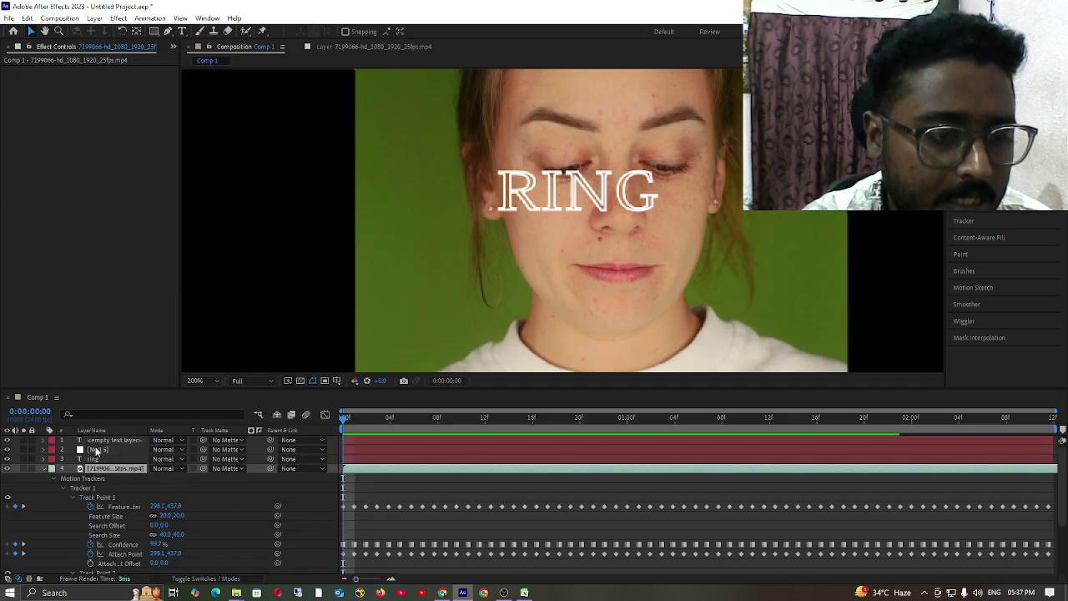
click(110, 441)
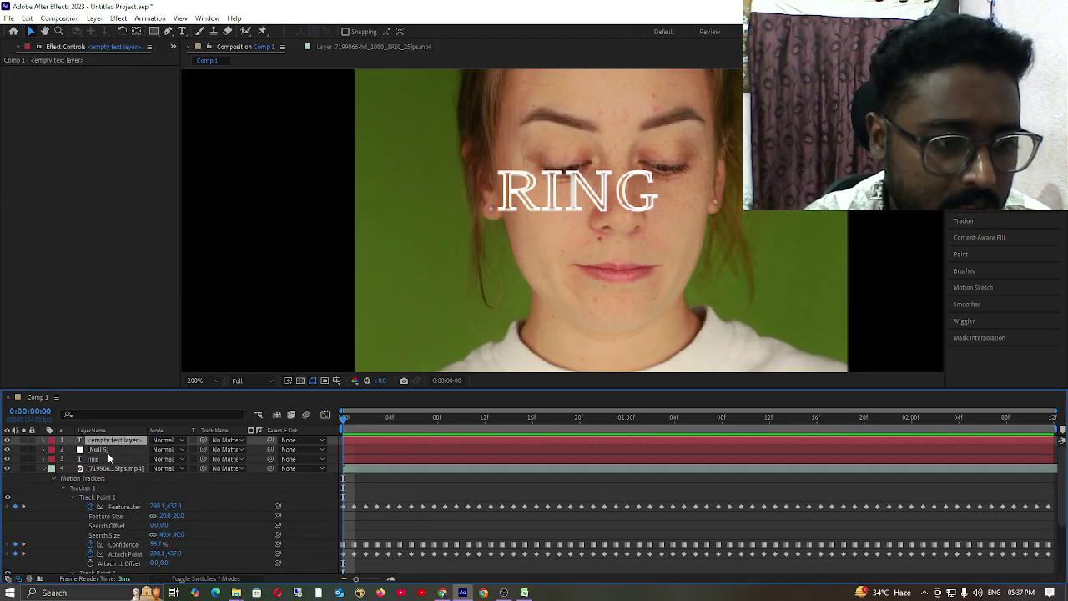
click(109, 458)
click(120, 440)
key(Delete)
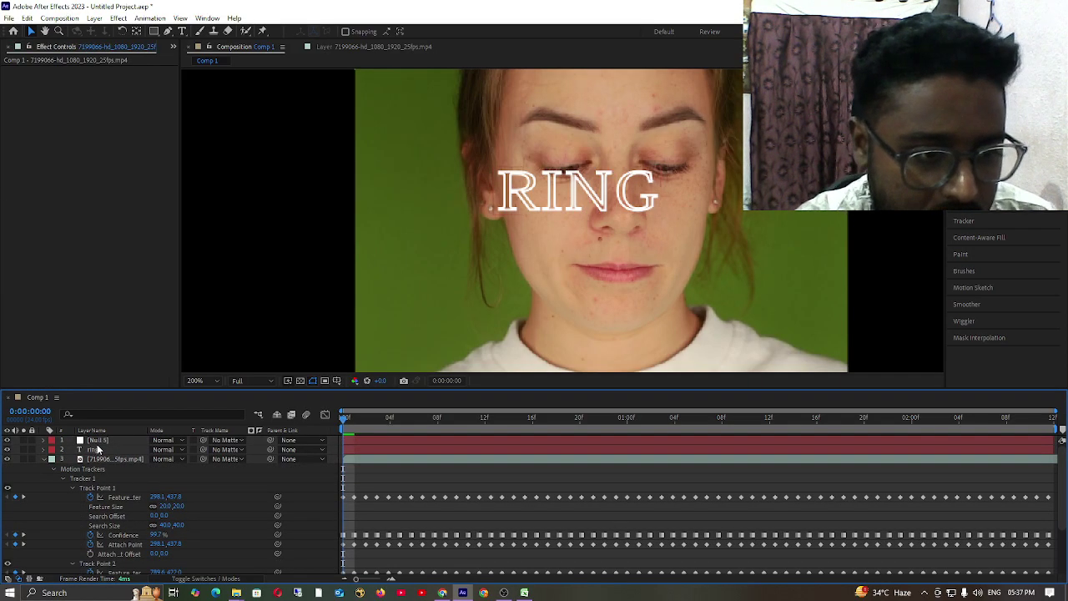
Shift the RING text slightly right over the nose with its anchor point at the text's centre
click(95, 457)
click(94, 450)
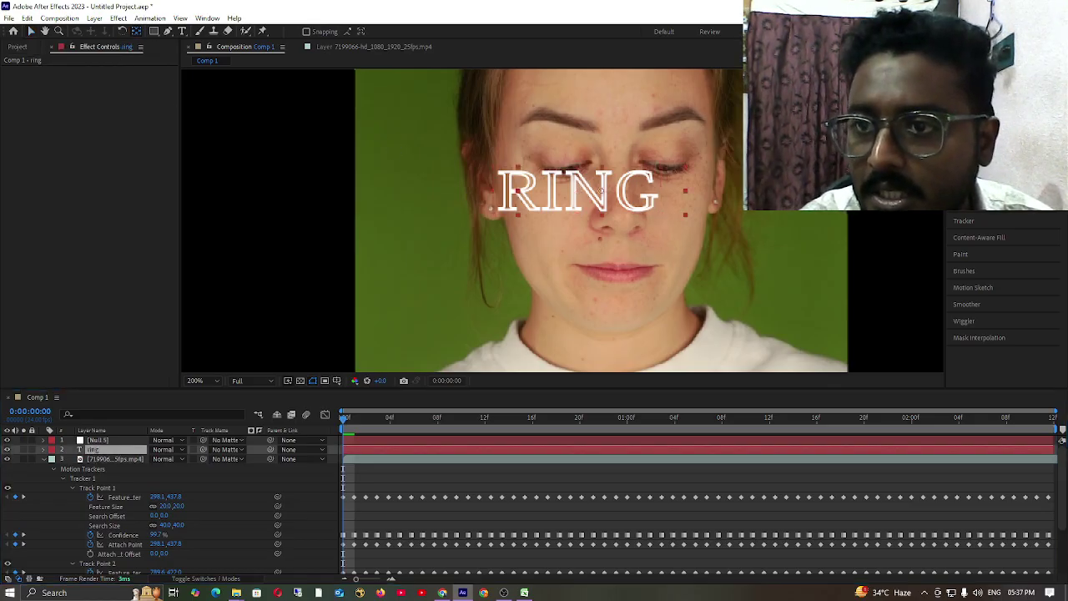
drag(576, 192, 599, 192)
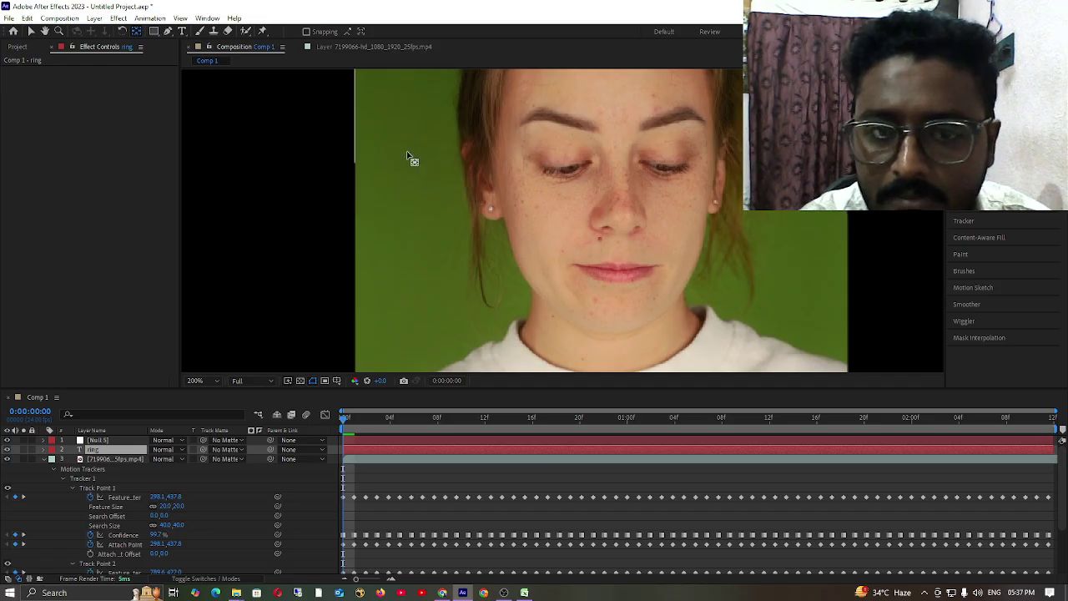
scroll(459, 176, down, 6)
scroll(535, 209, up, 4)
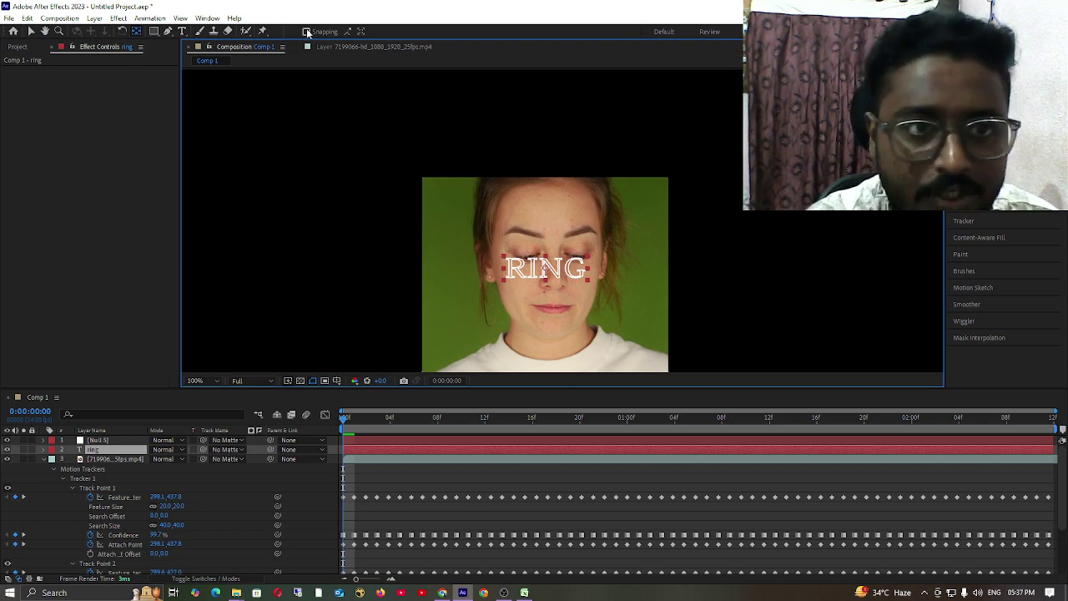
Open the video's Layer view and load the video layer's Tracker 1 in the tracker controls
click(367, 47)
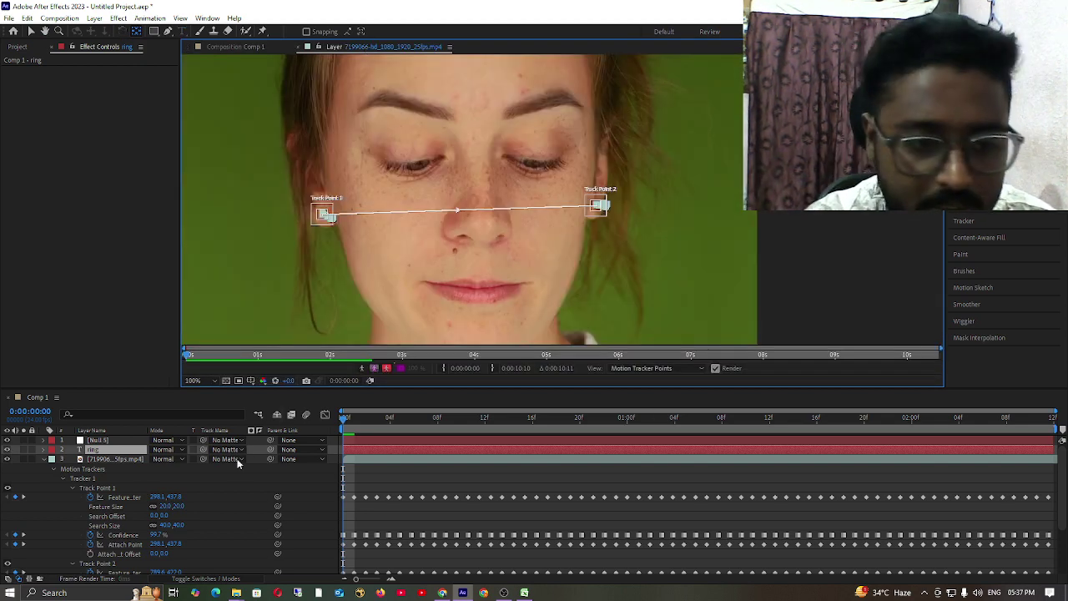
scroll(128, 495, down, 1)
scroll(117, 496, up, 1)
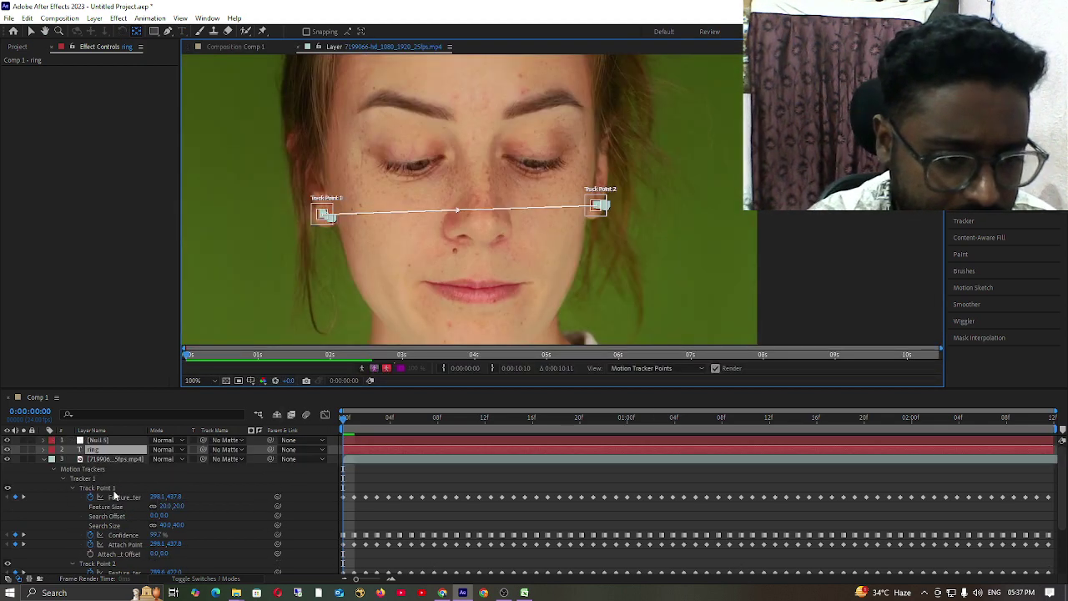
click(90, 485)
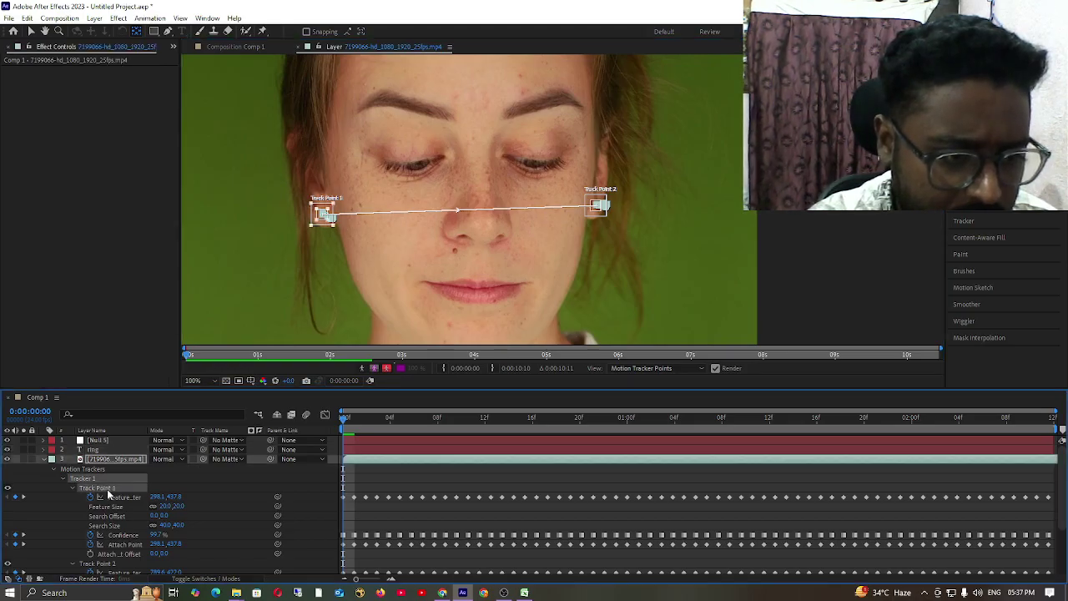
scroll(171, 499, down, 2)
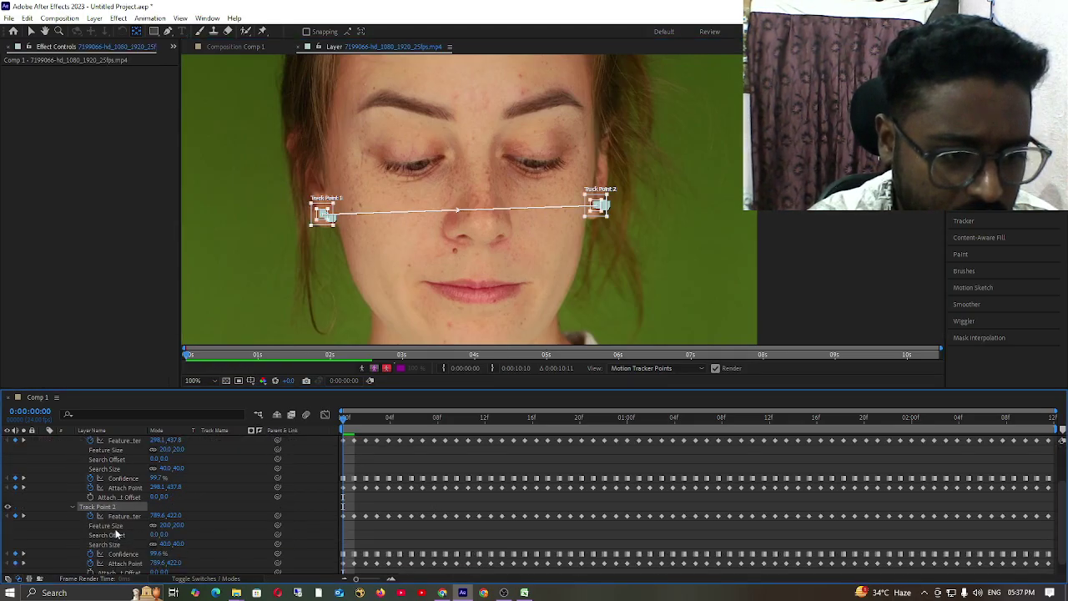
scroll(119, 537, down, 1)
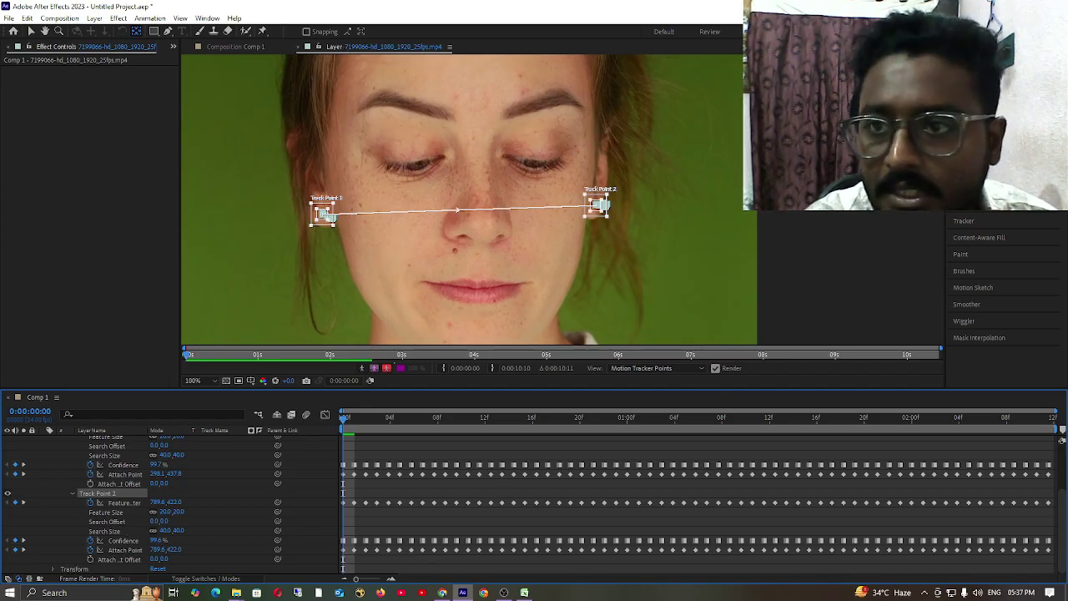
click(978, 224)
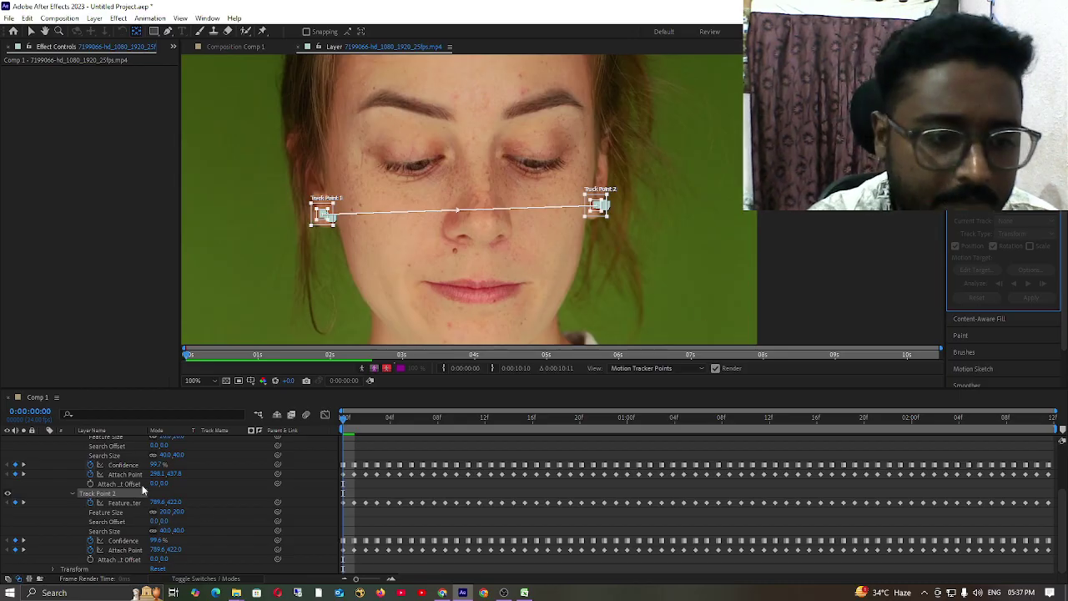
scroll(134, 494, up, 4)
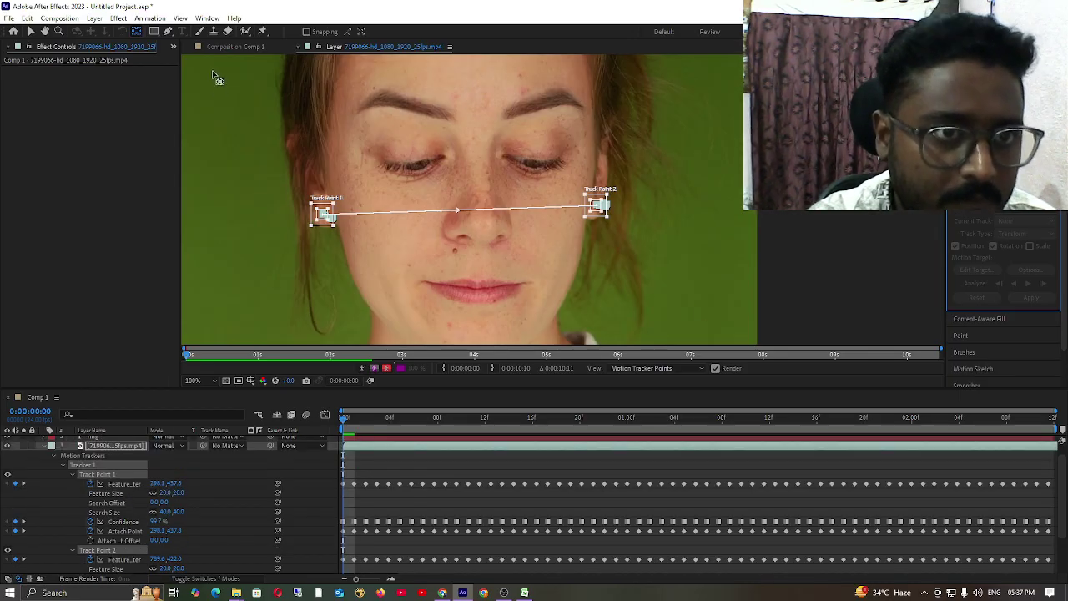
scroll(107, 455, up, 1)
click(102, 465)
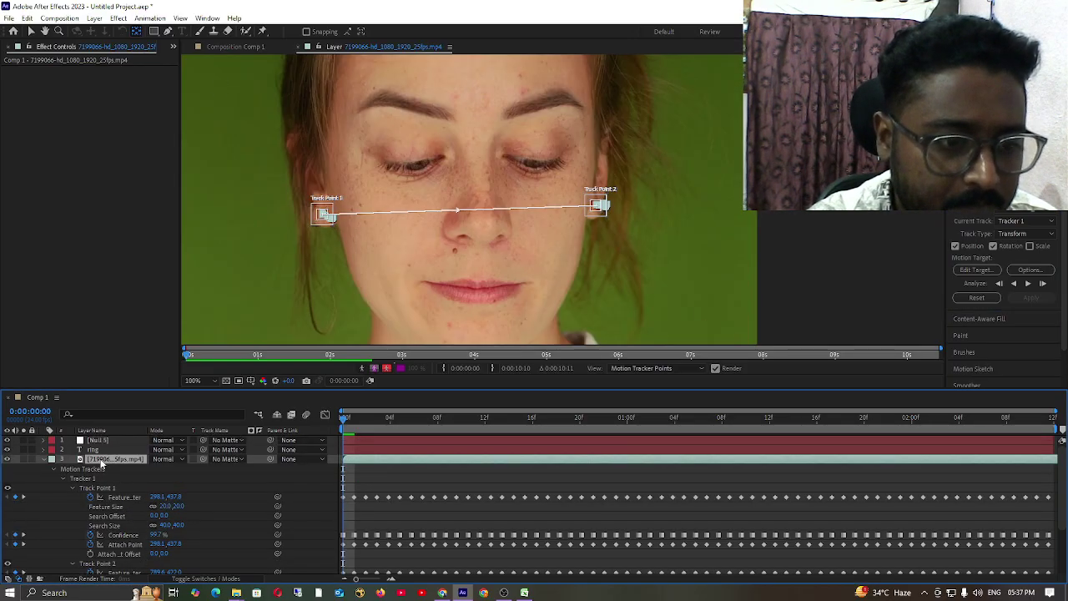
Set the ring text layer as Tracker 1's motion target and apply the track in X and Y
click(977, 271)
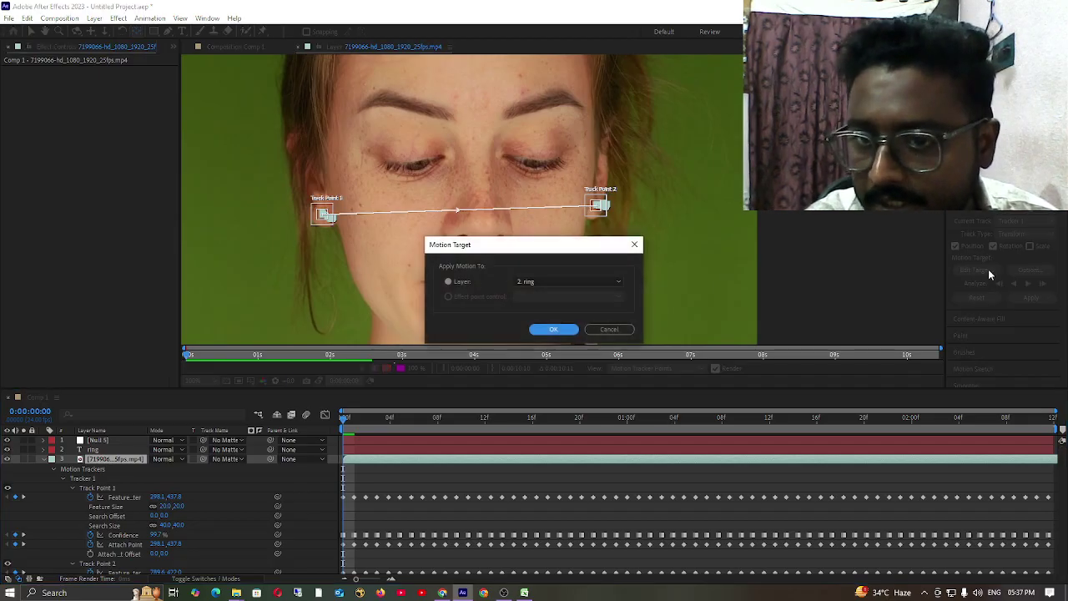
click(584, 284)
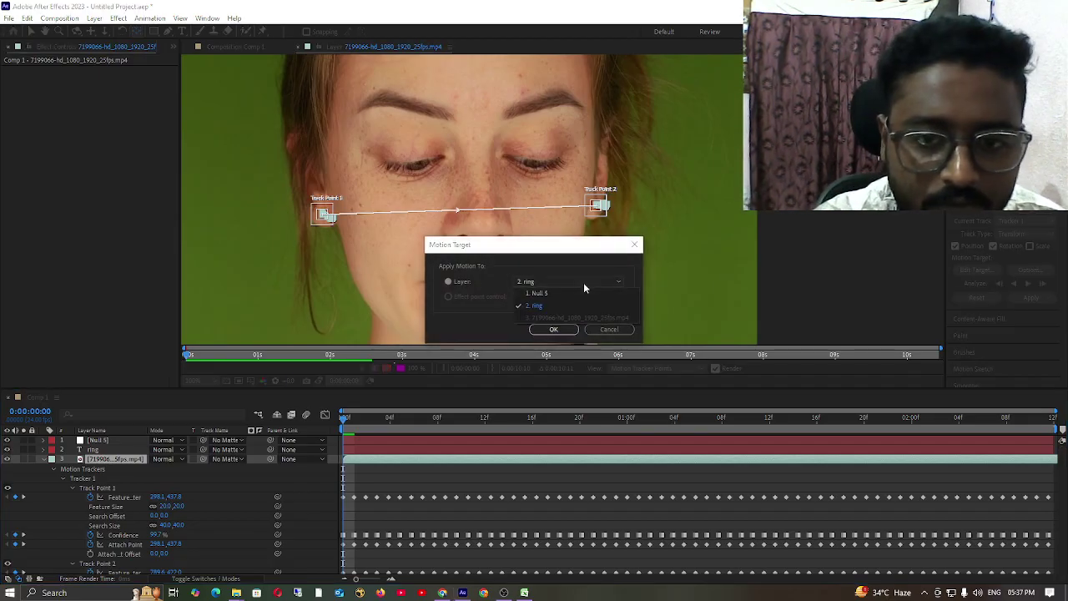
click(545, 308)
click(551, 330)
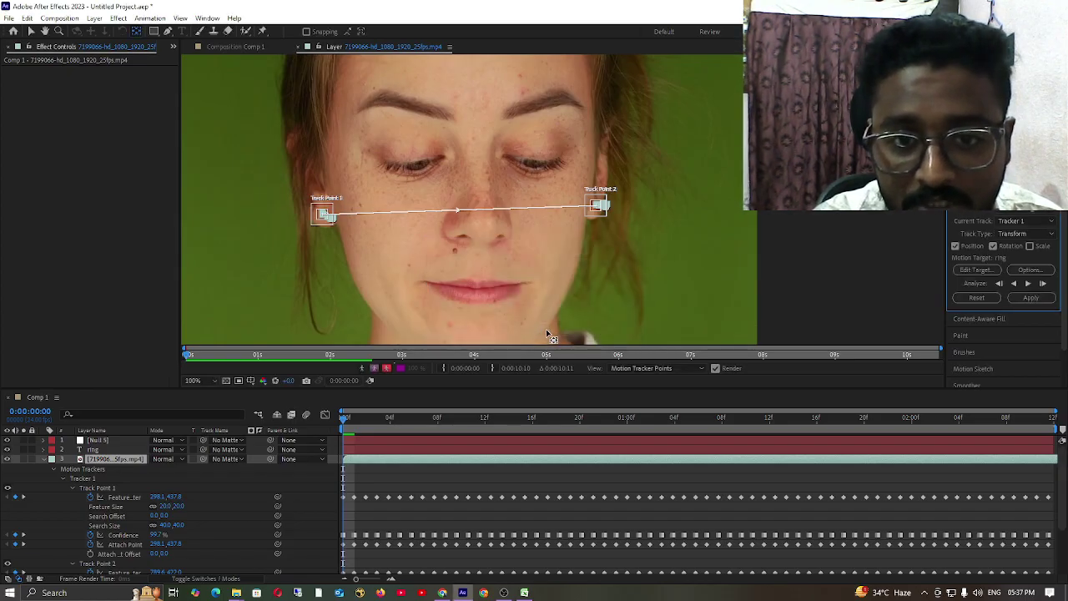
click(1031, 298)
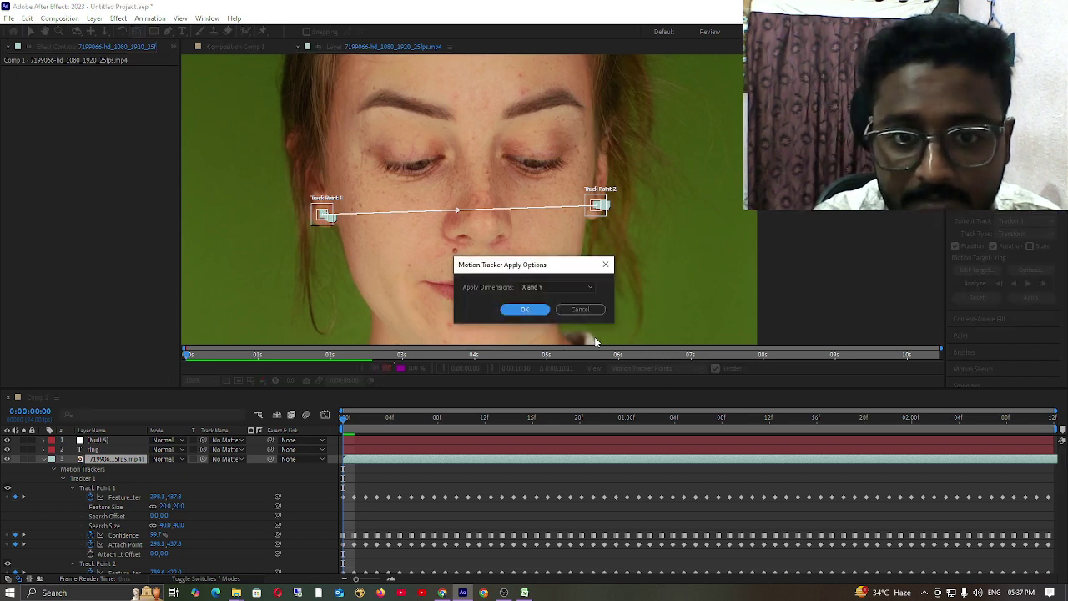
click(512, 314)
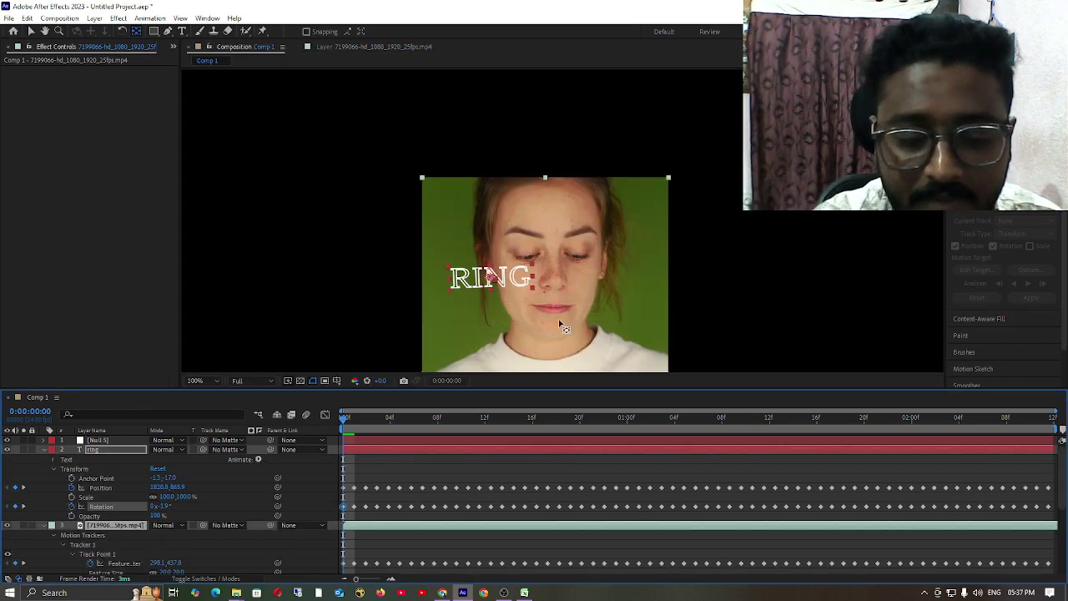
Scrub through the shot to check how the RING text follows the head, and collapse the layer properties
drag(359, 423, 914, 448)
click(569, 417)
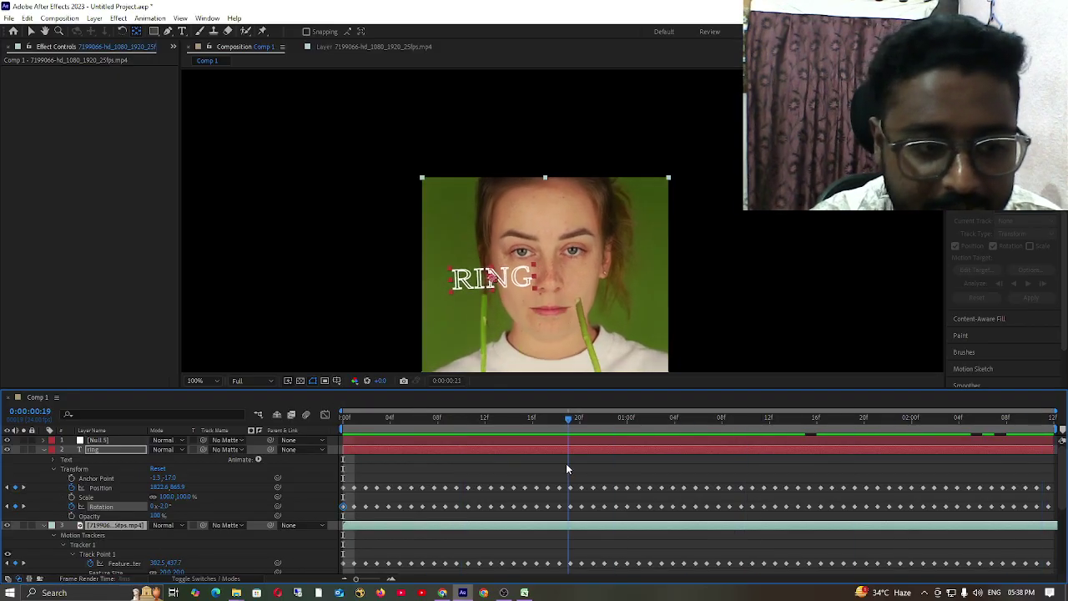
click(44, 450)
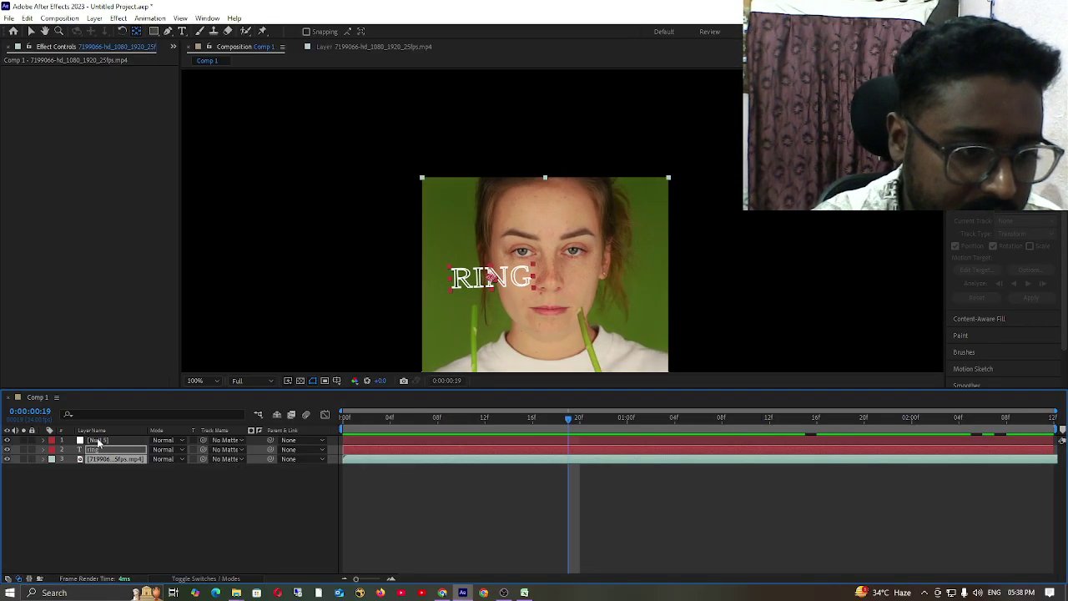
Delete the null object layer from the composition
click(99, 441)
click(157, 513)
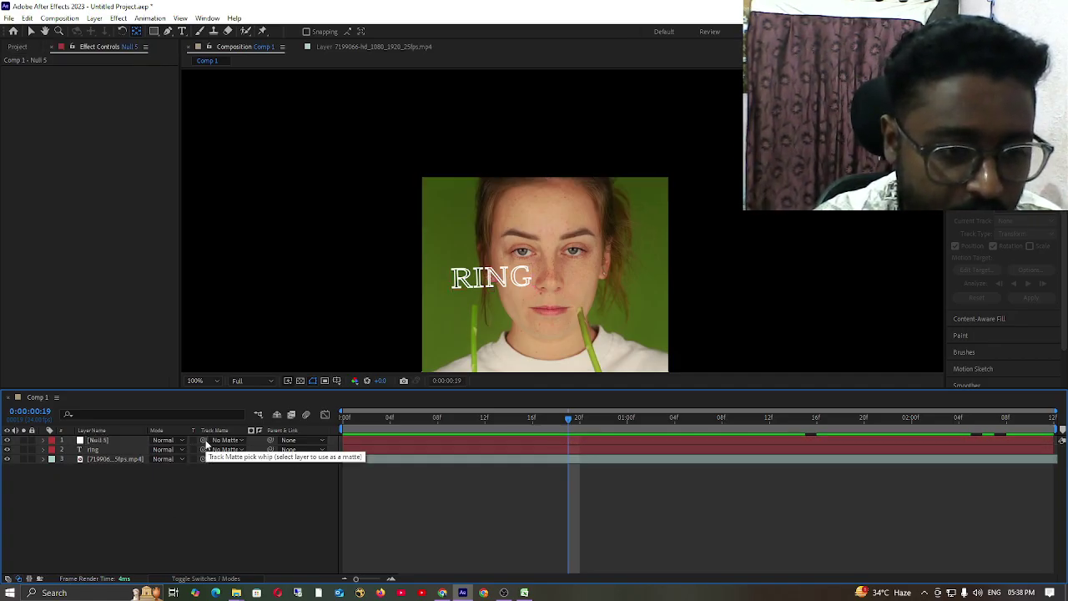
click(14, 47)
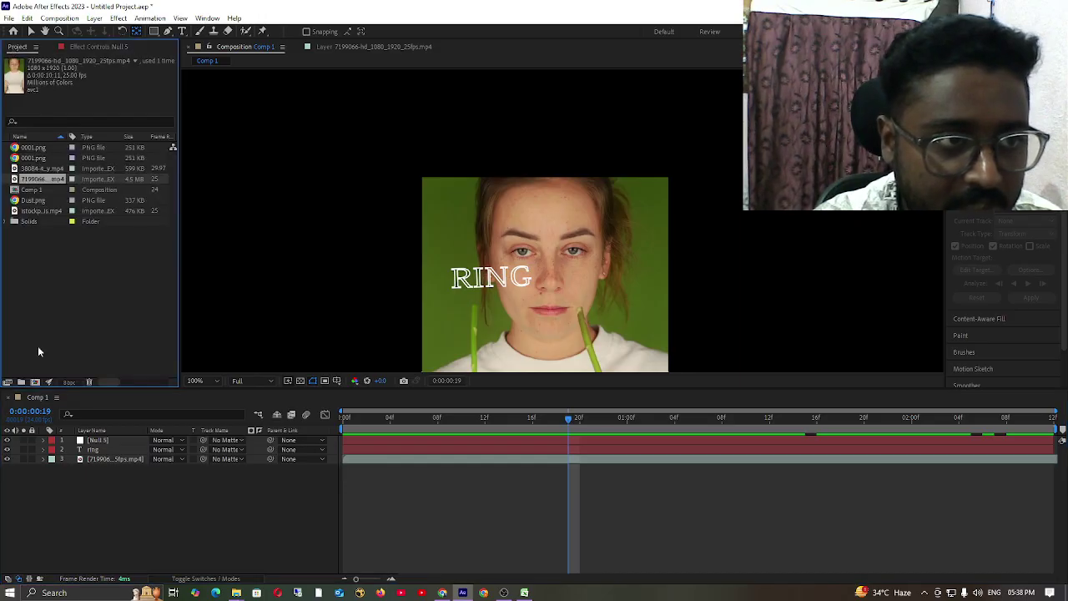
click(114, 442)
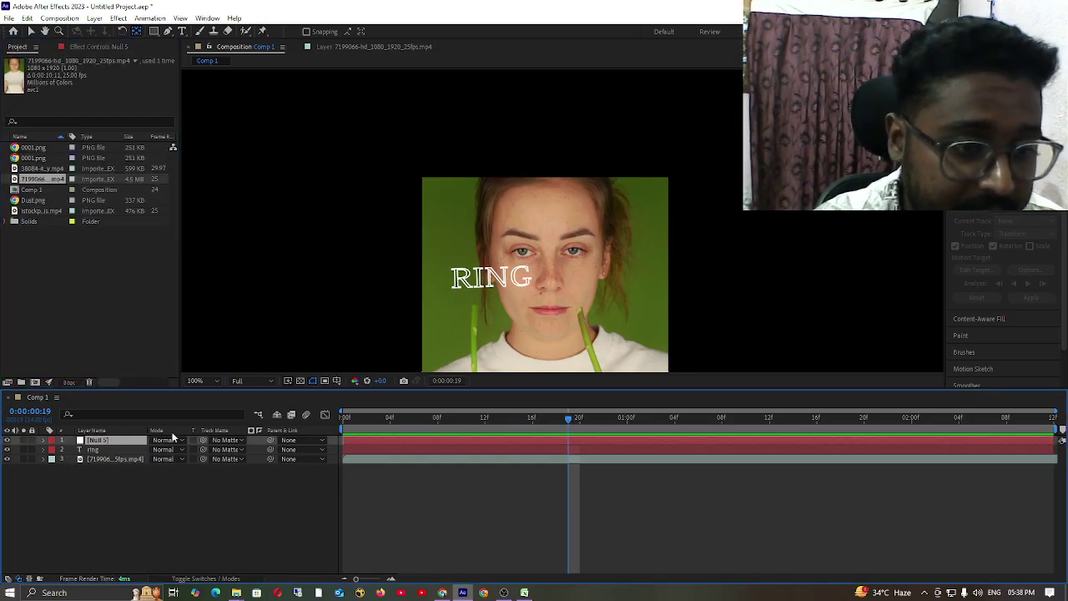
click(167, 518)
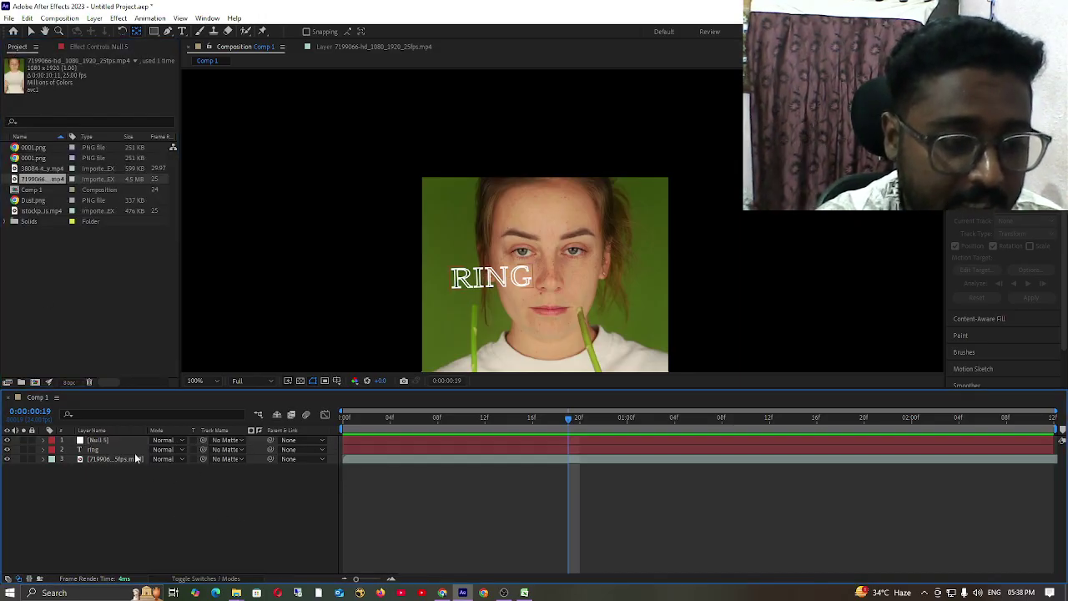
click(128, 441)
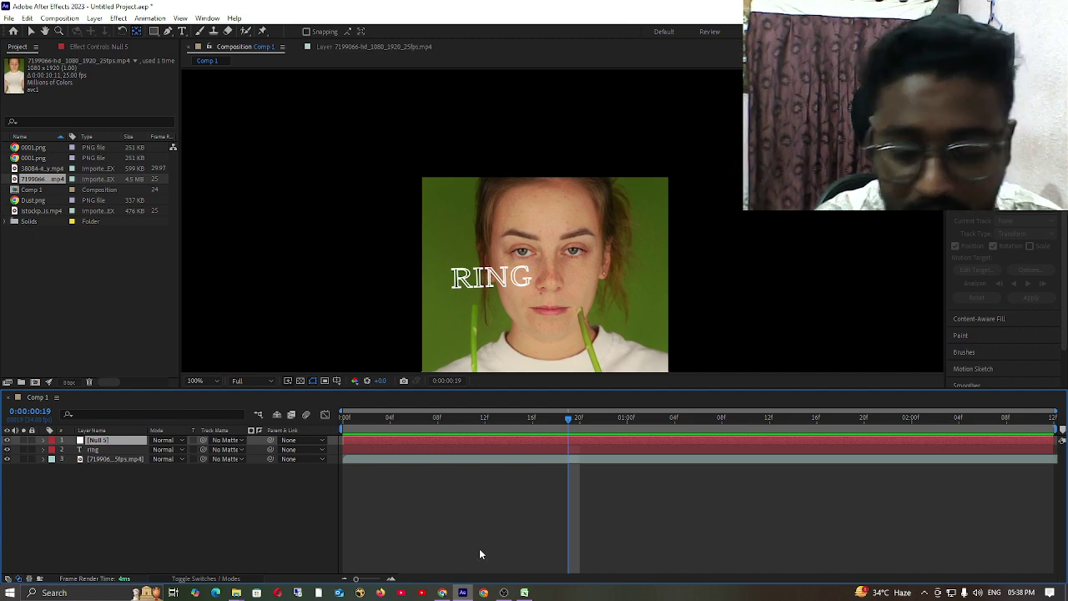
key(Delete)
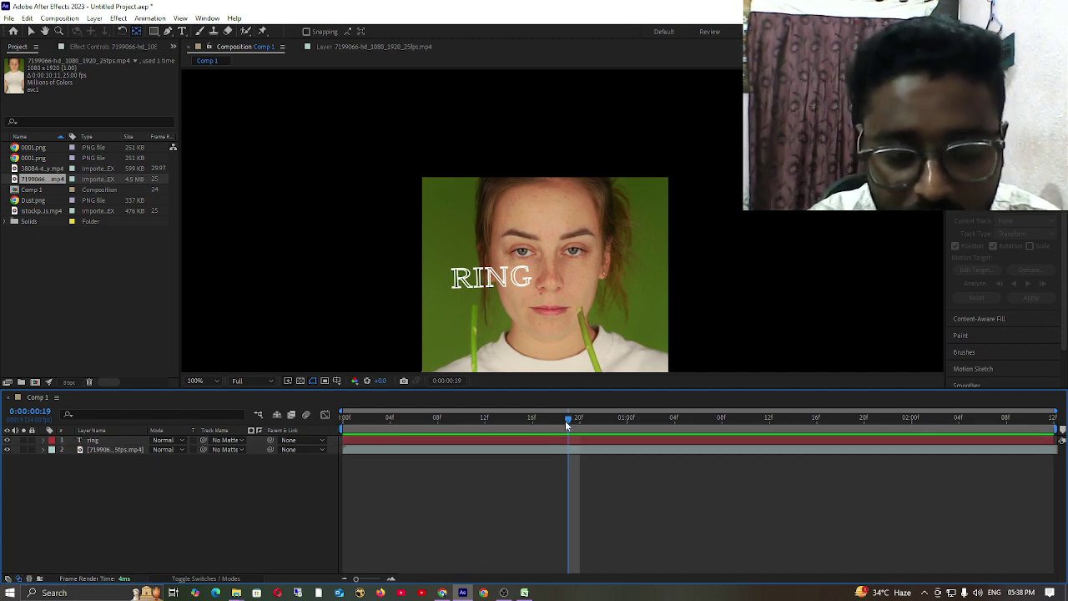
Play the composition from the first frame to review the tracked RING text, and stop playback
drag(565, 421, 389, 419)
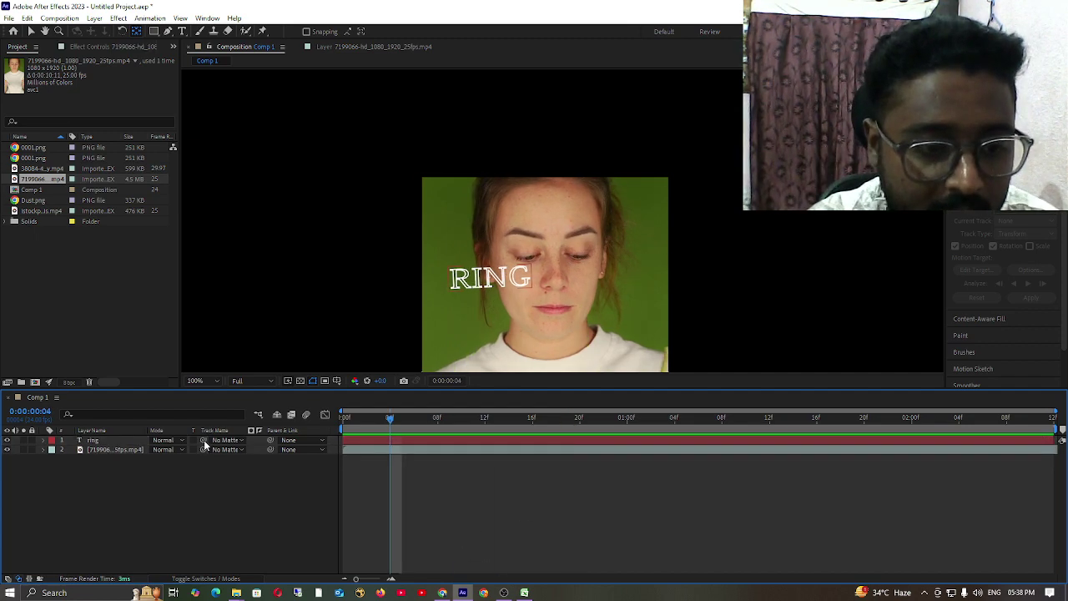
key(Home)
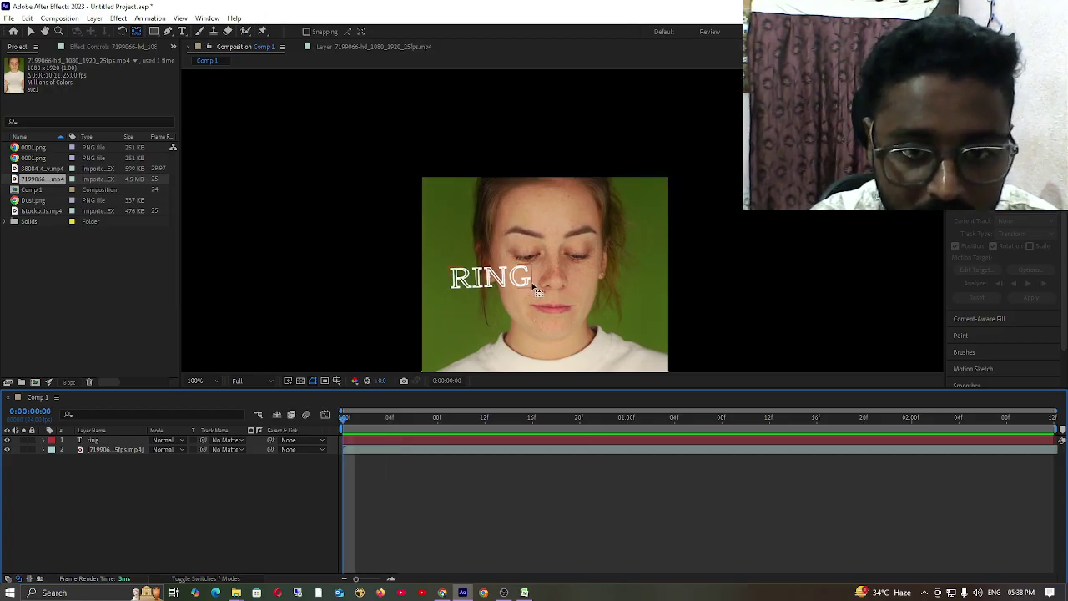
key(space)
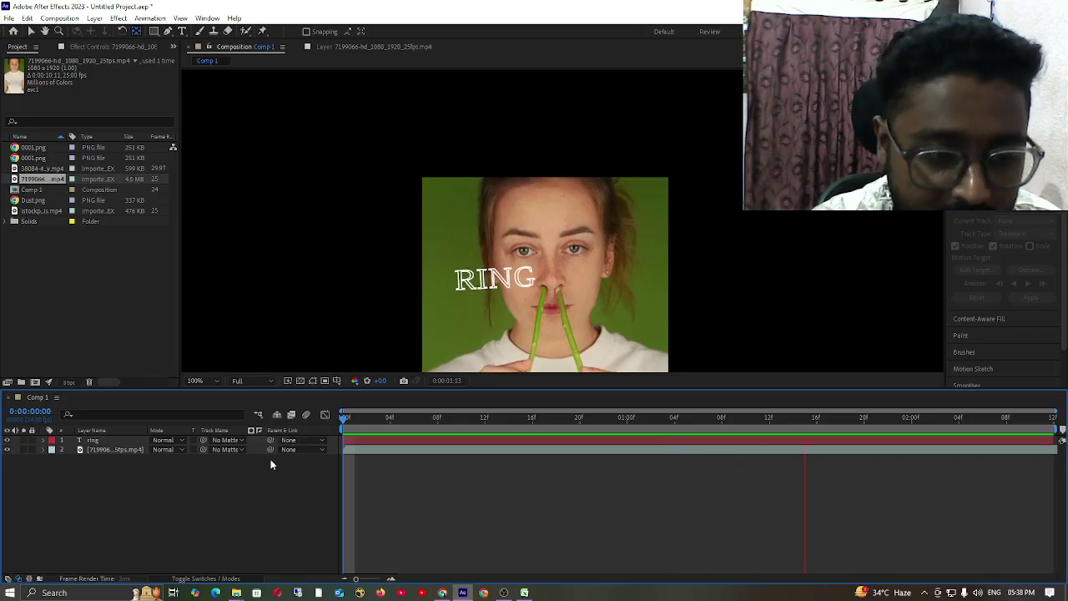
key(space)
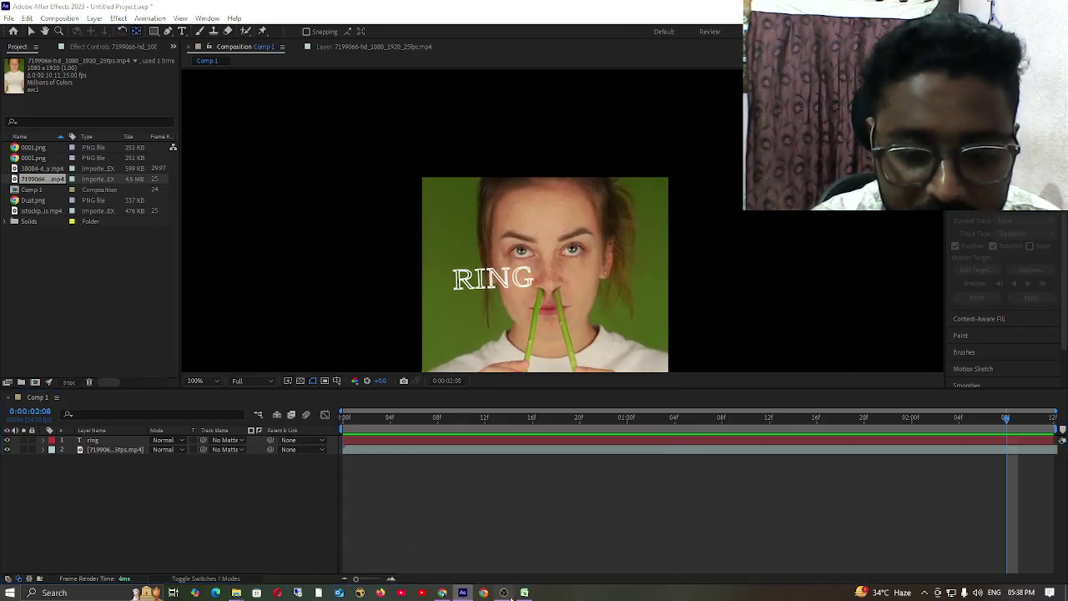